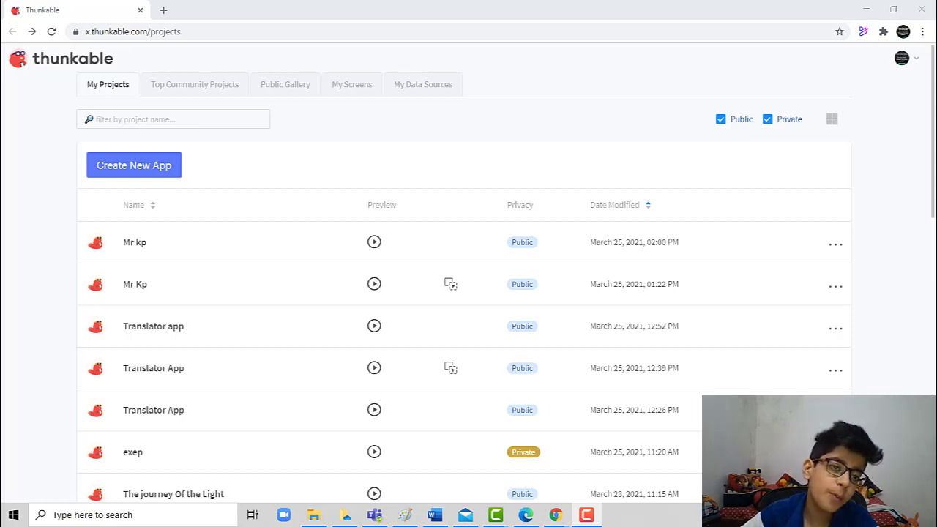
# - Create a new app project named Translator with its visibility set to Private
pyautogui.click(147, 168)
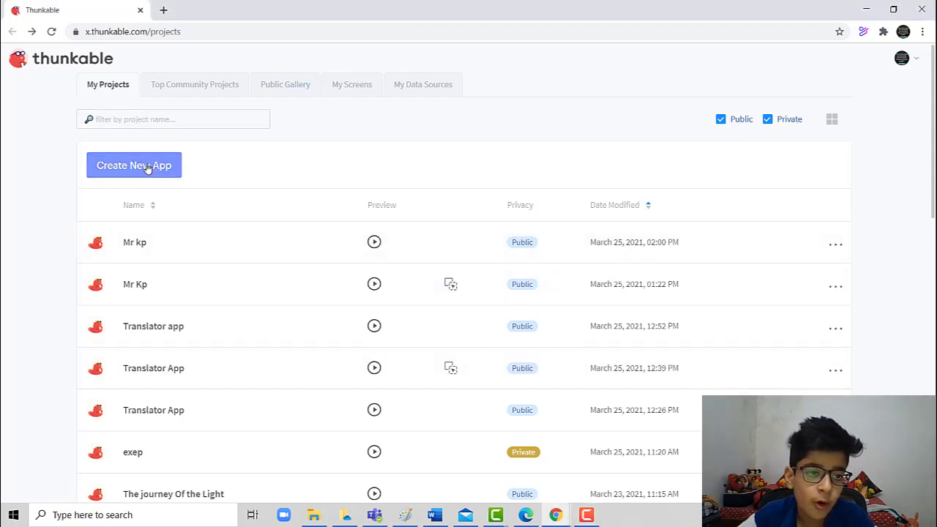
pyautogui.click(147, 167)
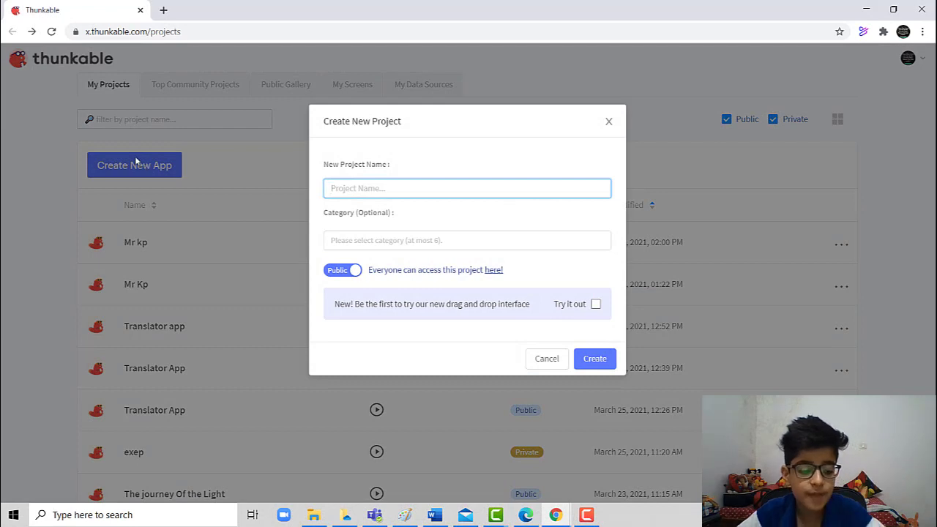
pyautogui.write('Y')
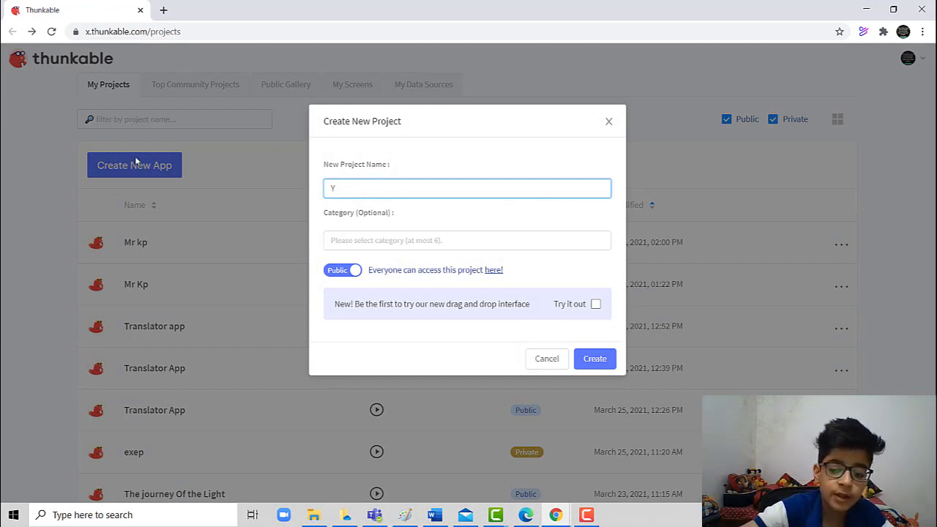
pyautogui.press('BackSpace')
pyautogui.write('Tra')
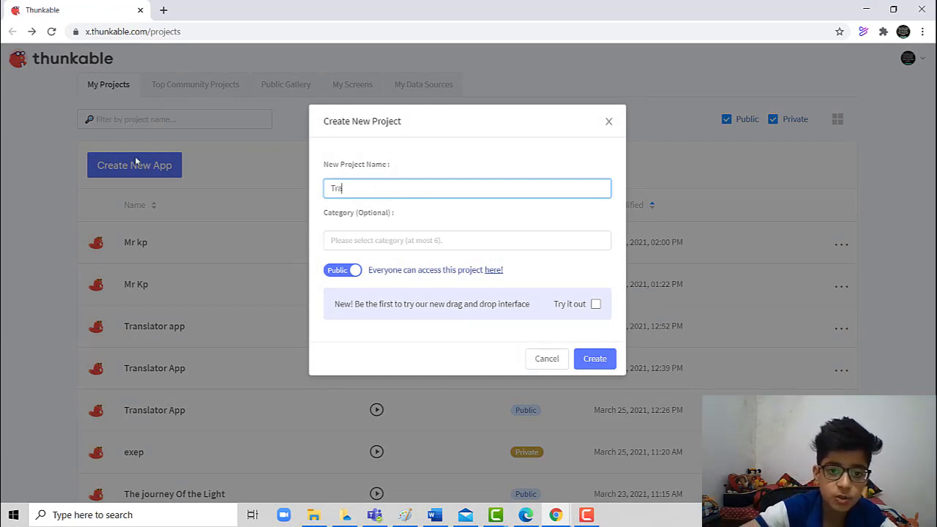
pyautogui.write('n')
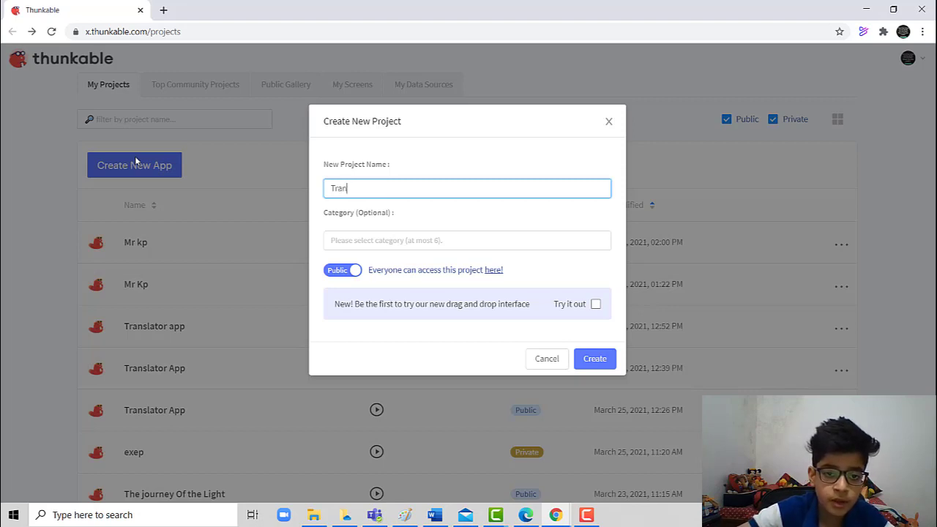
pyautogui.write('slator')
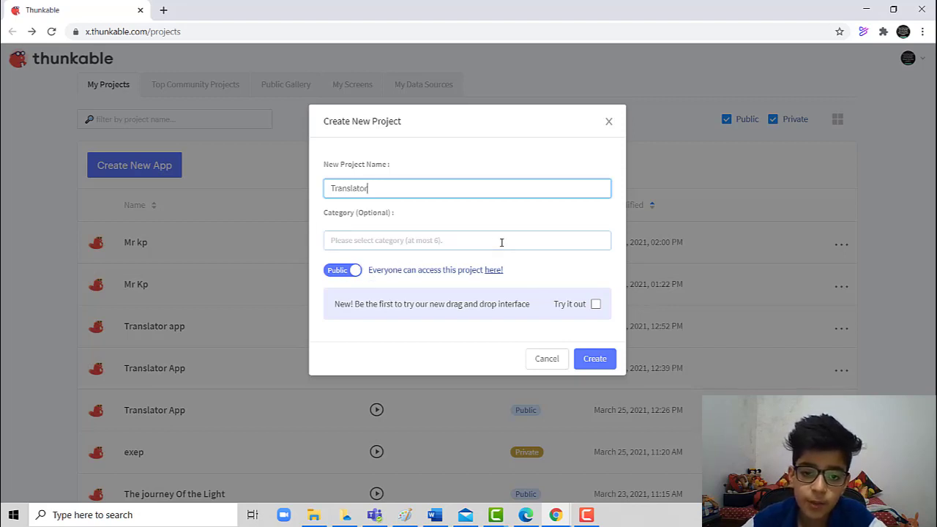
pyautogui.click(350, 271)
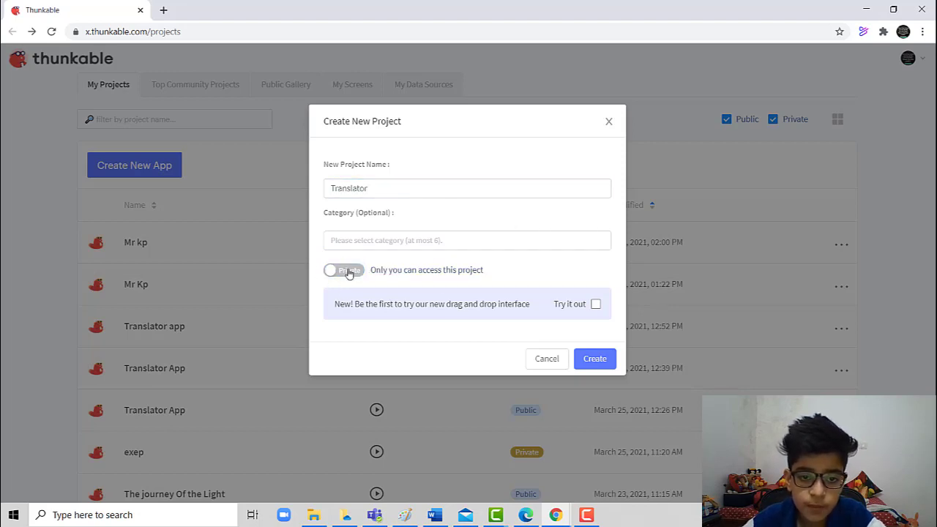
pyautogui.click(595, 358)
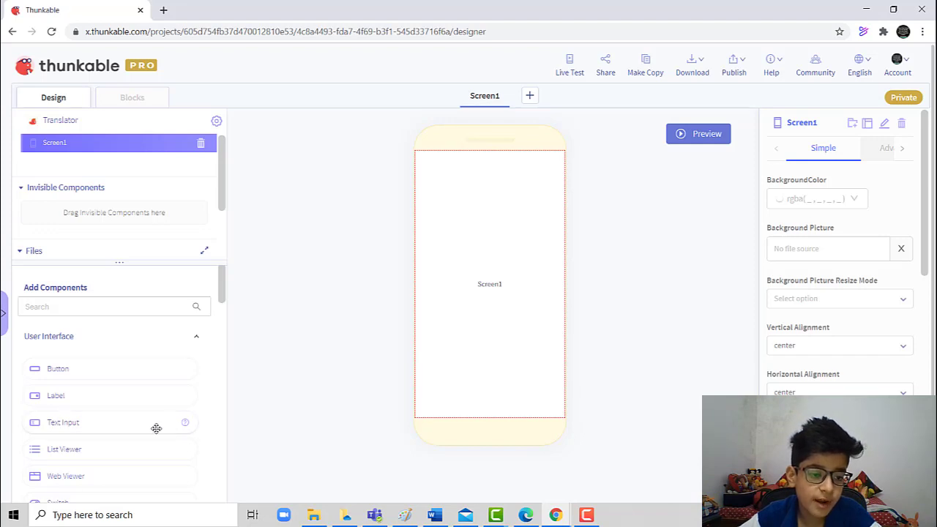
# - Add a Text Input component to Screen1 and set its keyboard type to default
pyautogui.moveTo(107, 425); pyautogui.dragTo(497, 287)
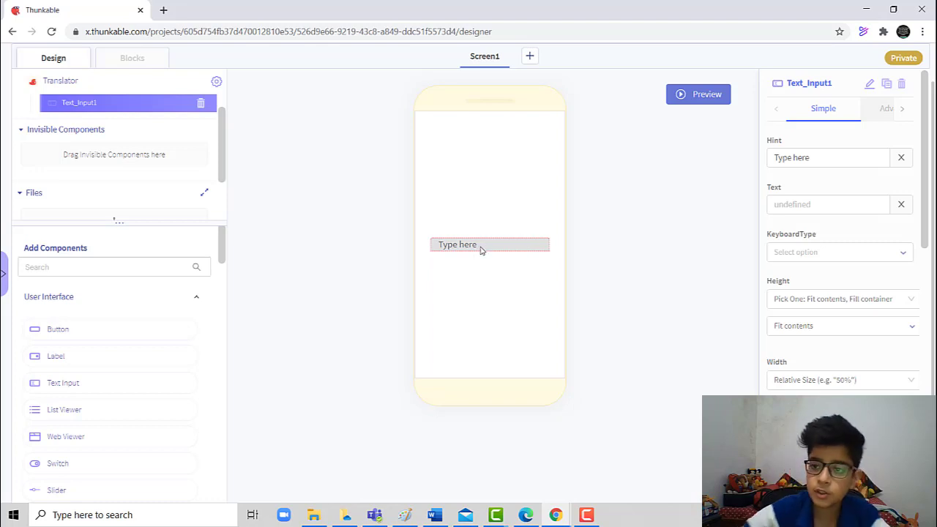
pyautogui.click(826, 156)
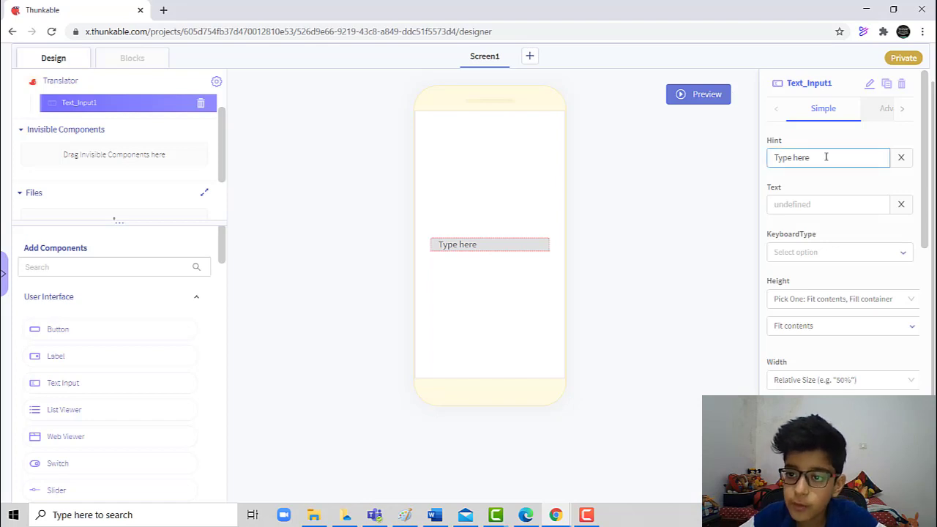
pyautogui.click(808, 205)
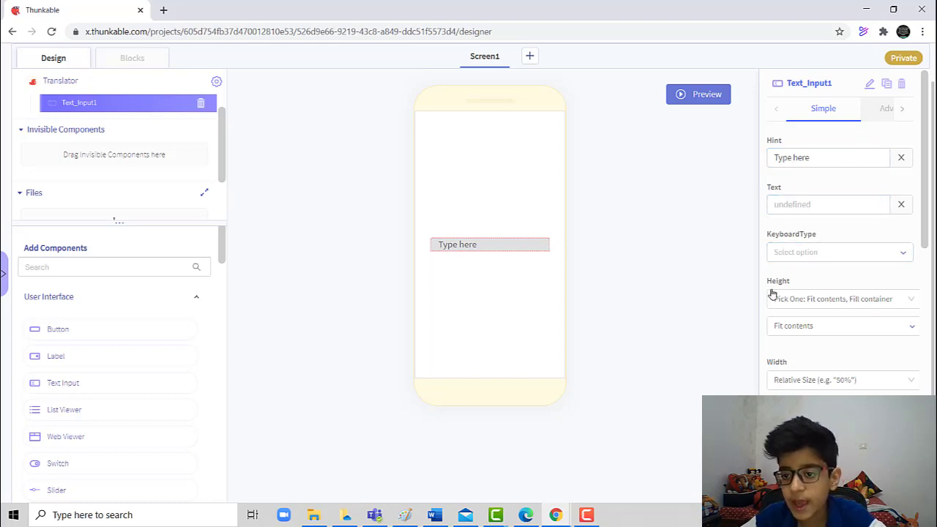
pyautogui.click(805, 254)
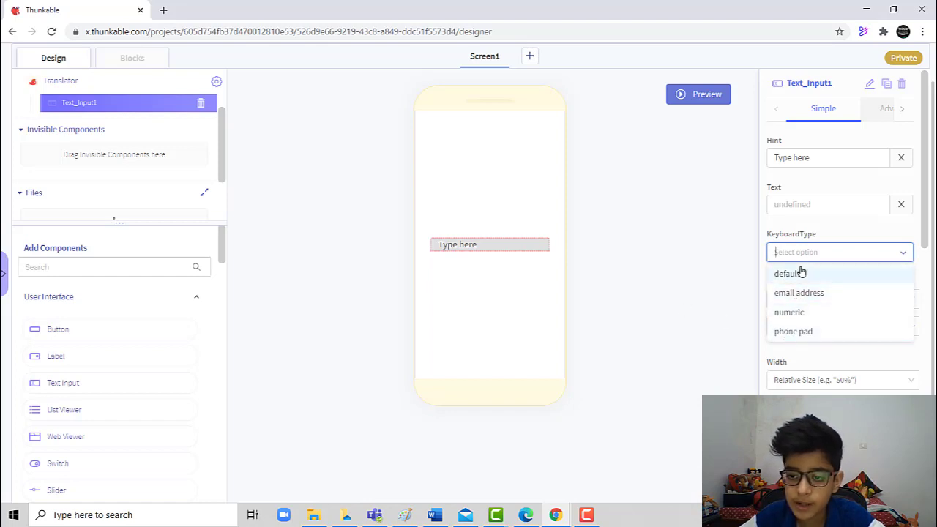
pyautogui.click(799, 275)
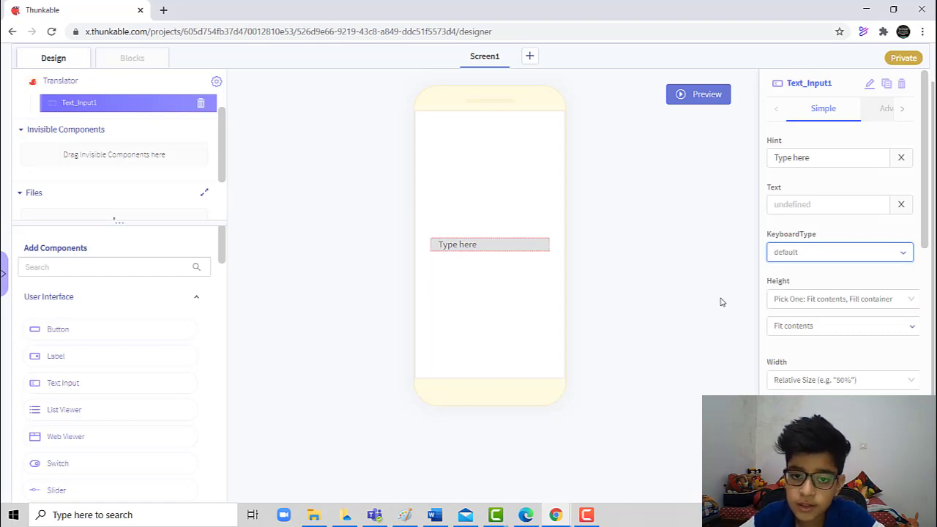
# - Set the text input's height to an absolute size of 60 and switch its width to Absolute Size
pyautogui.click(800, 307)
pyautogui.click(790, 361)
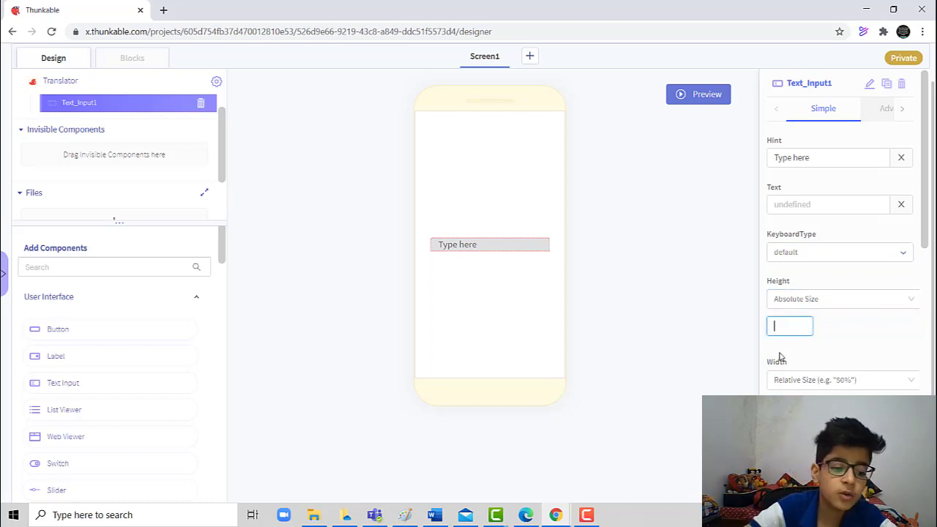
pyautogui.write('60')
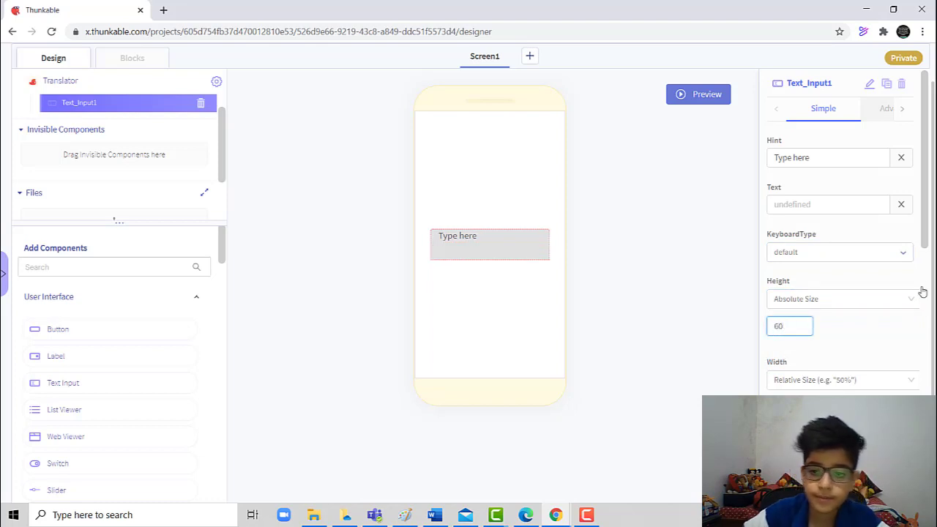
pyautogui.click(837, 381)
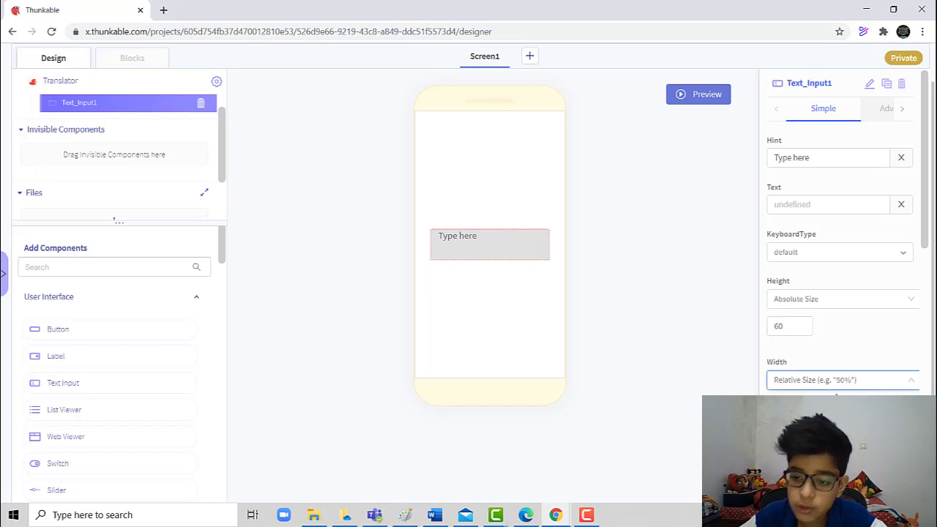
pyautogui.click(812, 457)
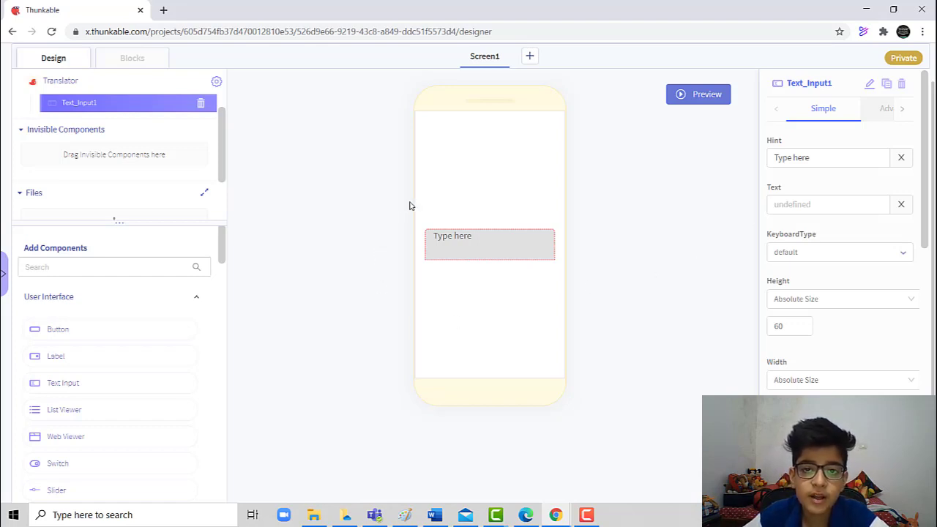
# - Find the Button component and add one to Screen1 below the text input
pyautogui.click(73, 264)
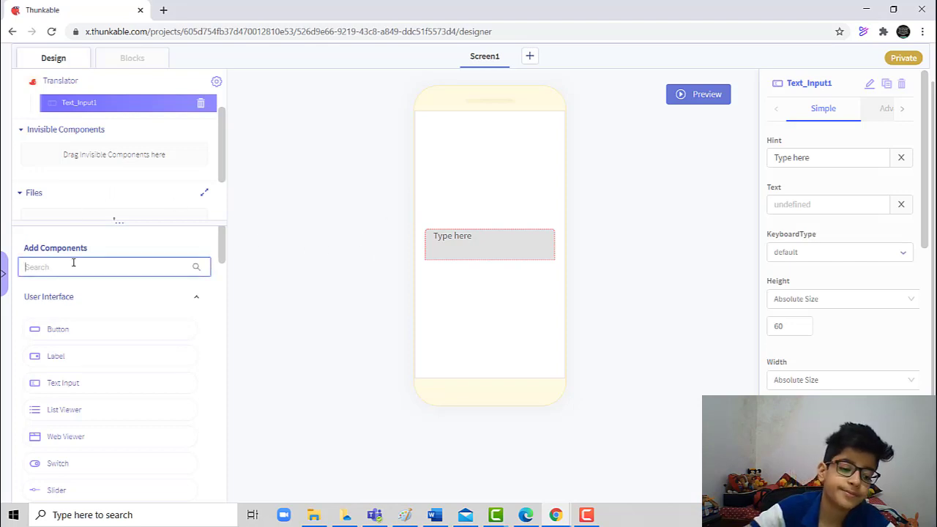
pyautogui.write('Butt')
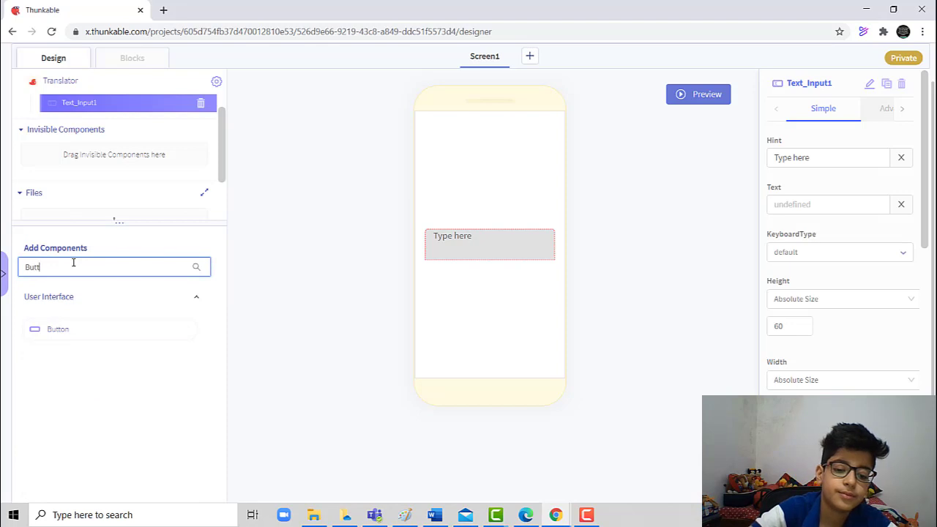
pyautogui.write('on')
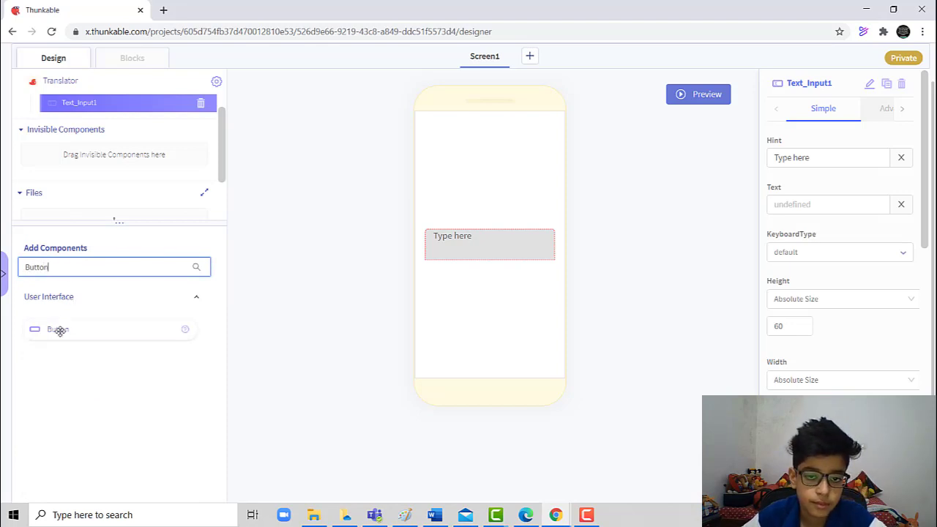
pyautogui.moveTo(59, 331); pyautogui.dragTo(73, 116)
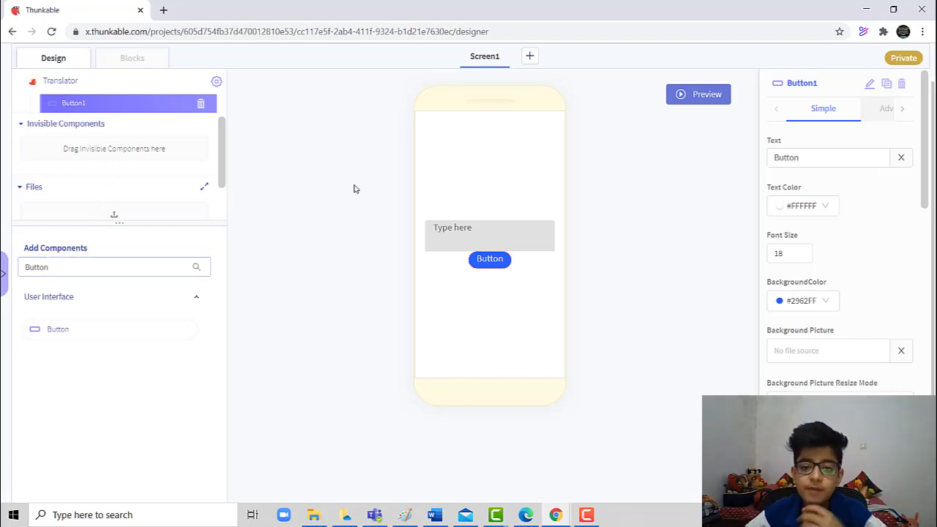
# - Rename the new button component as Translate Button
pyautogui.click(542, 228)
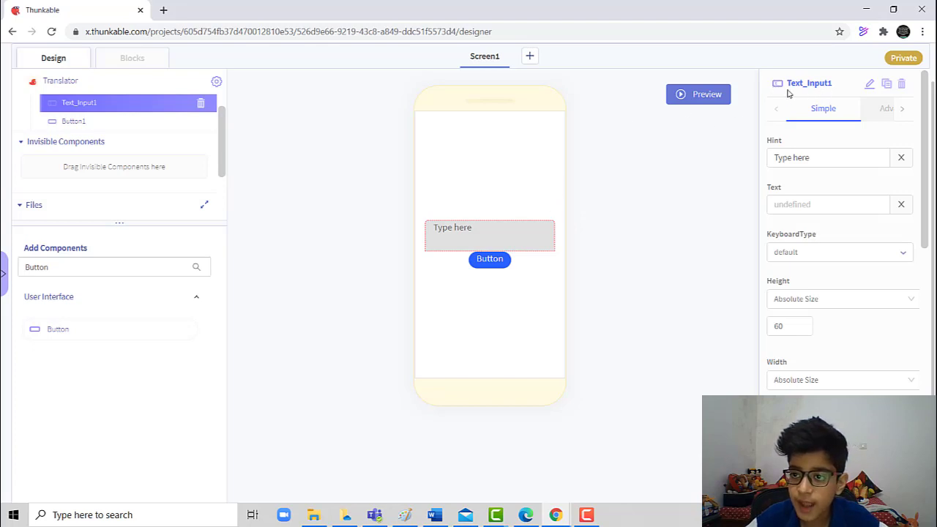
pyautogui.click(502, 265)
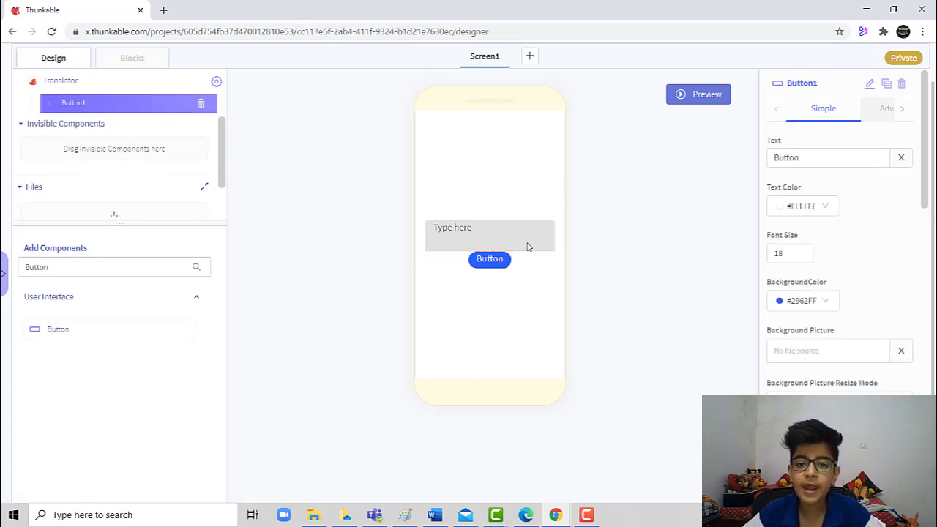
pyautogui.click(870, 84)
pyautogui.moveTo(833, 86); pyautogui.dragTo(625, 71)
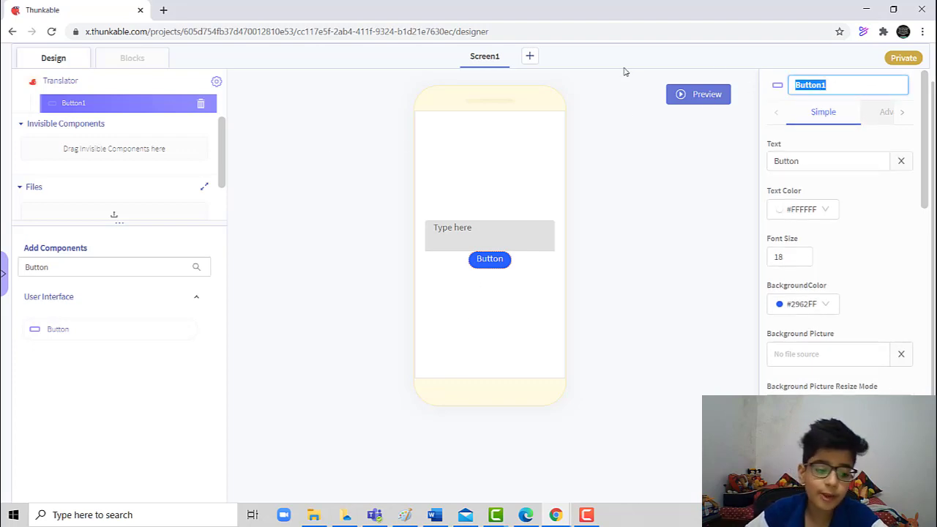
pyautogui.write('Tr')
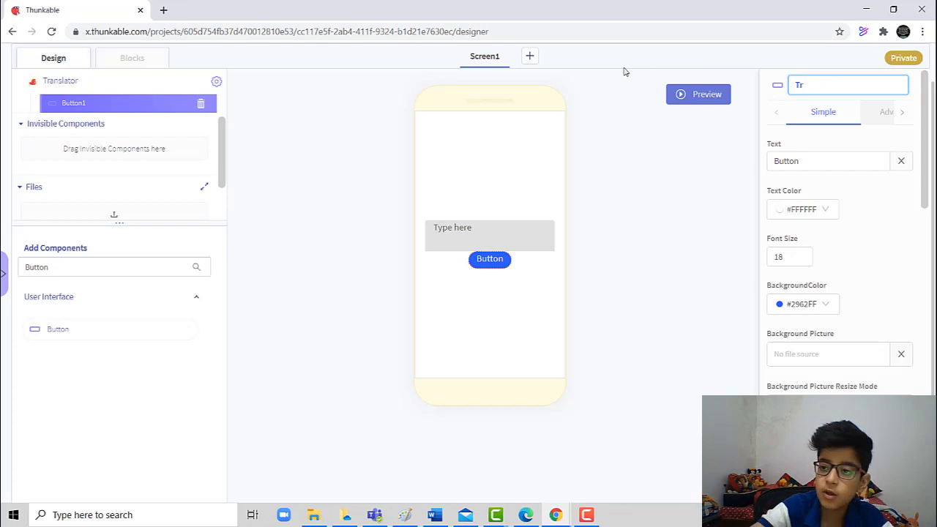
pyautogui.write('a')
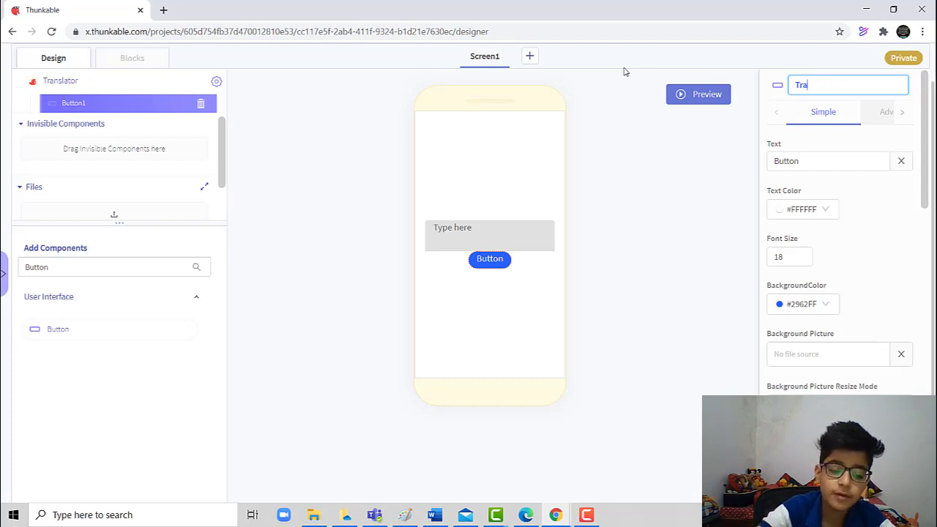
pyautogui.write('nslate')
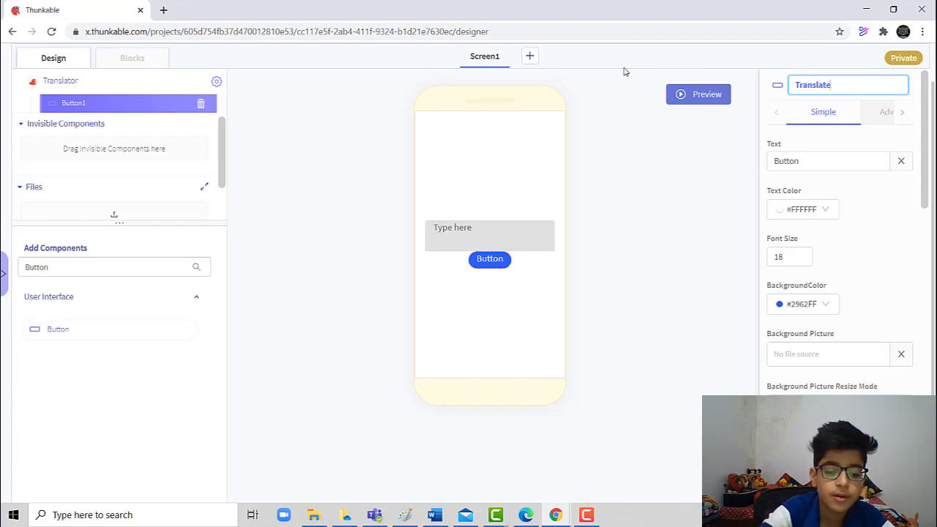
pyautogui.write(' Bu')
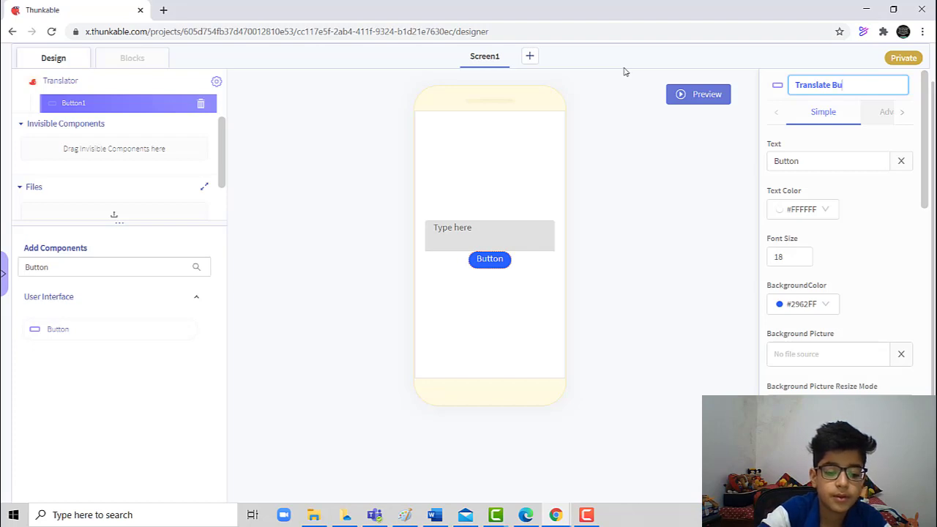
pyautogui.write('tton')
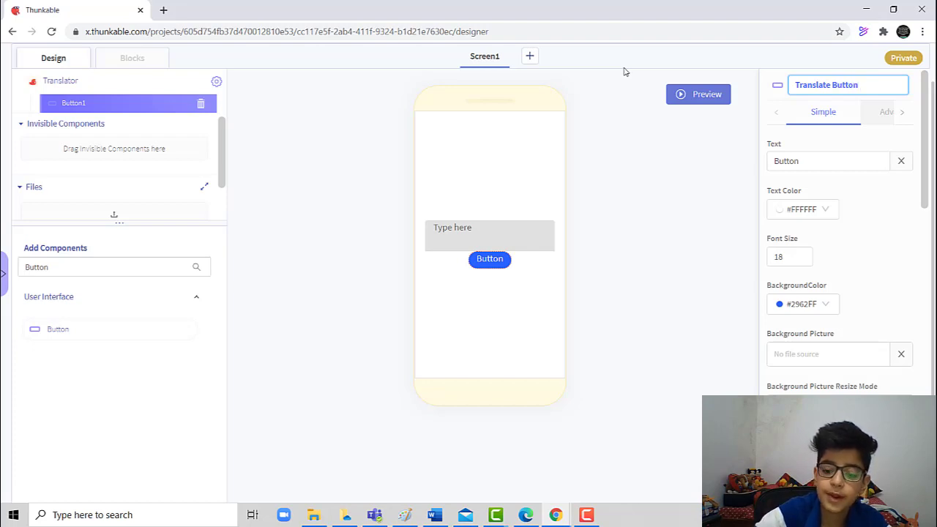
pyautogui.press('Return')
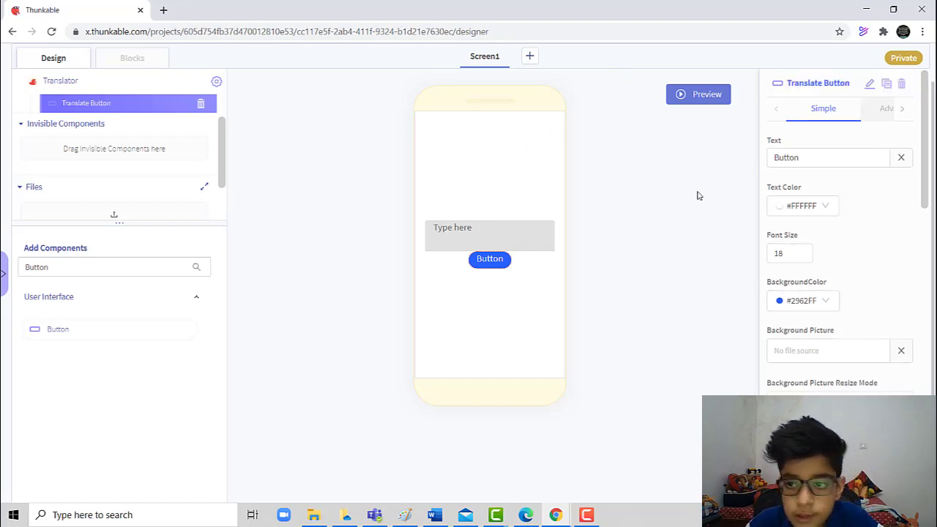
# - Change the button's displayed text to Translate
pyautogui.moveTo(819, 156); pyautogui.dragTo(447, 182)
pyautogui.write('T')
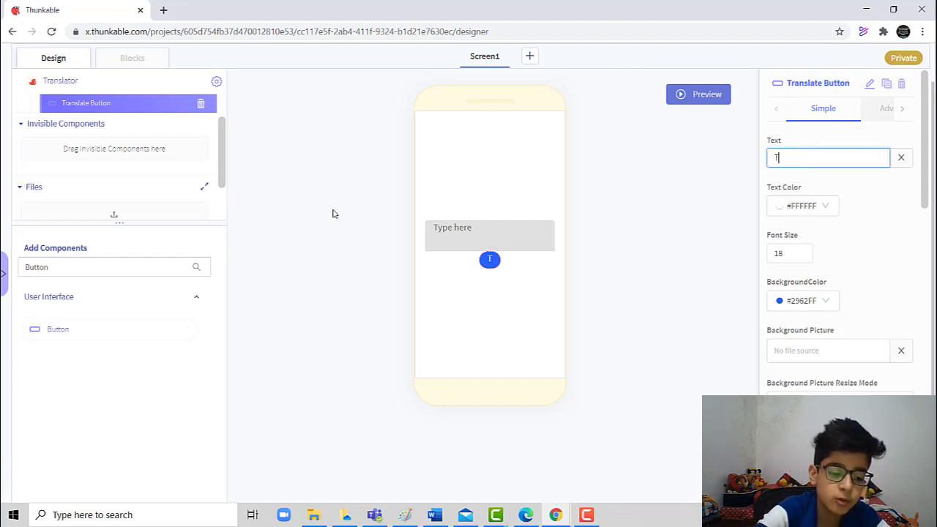
pyautogui.write('ran')
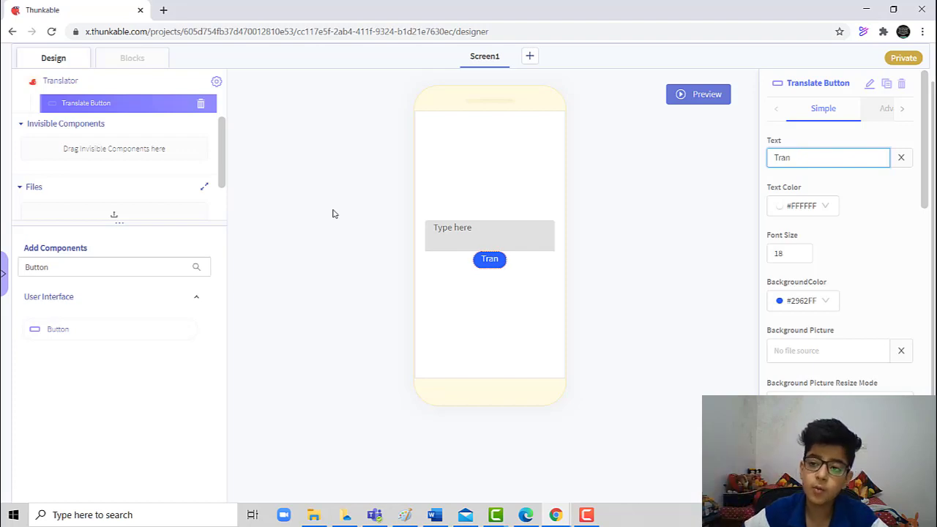
pyautogui.write('s')
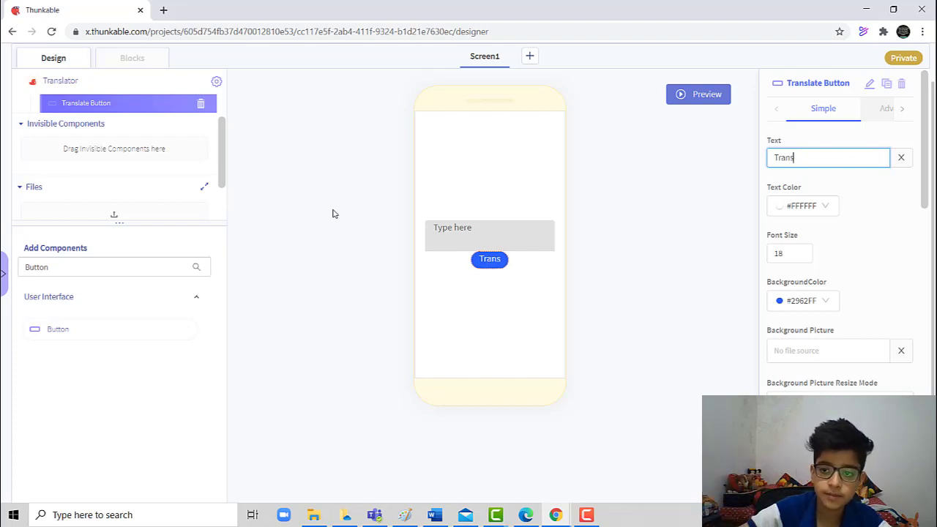
pyautogui.write('late')
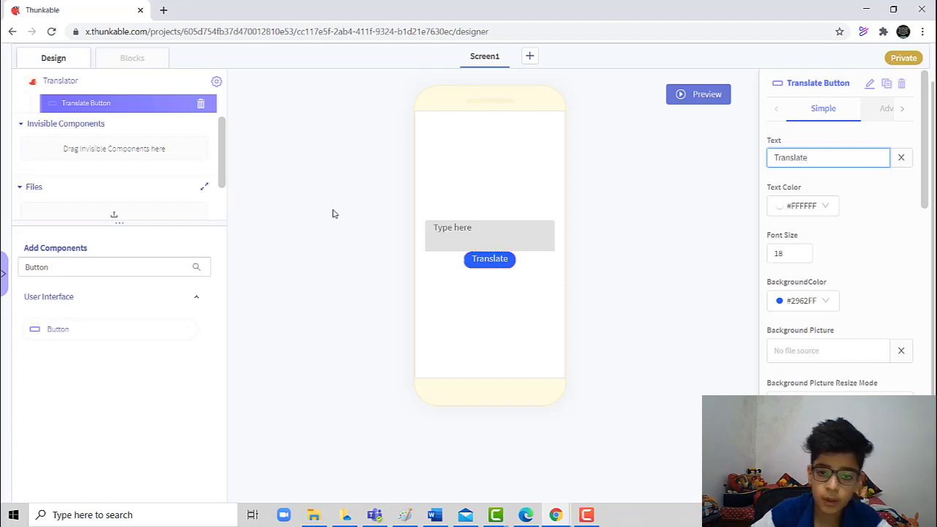
# - Set the Translate button's text colour to yellow, rgba(248, 231, 28, 1), and its font size to 20
pyautogui.click(820, 210)
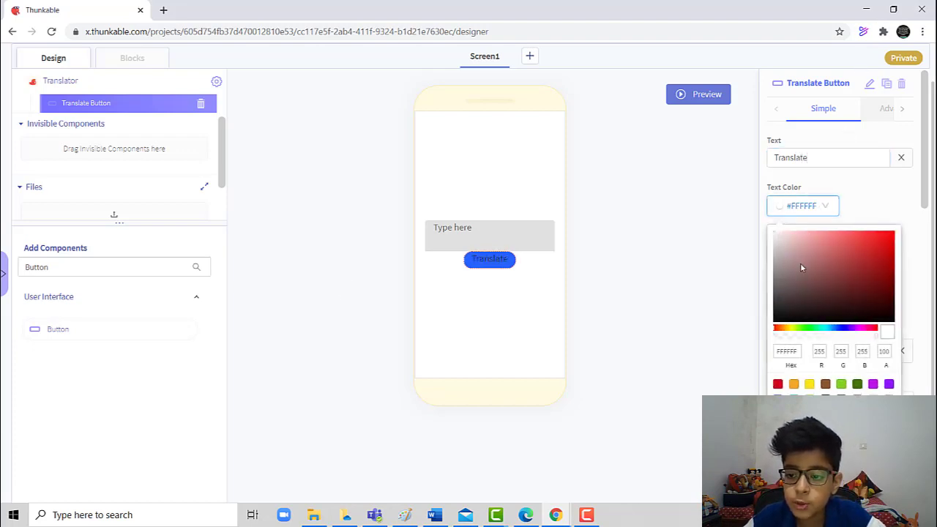
pyautogui.click(809, 384)
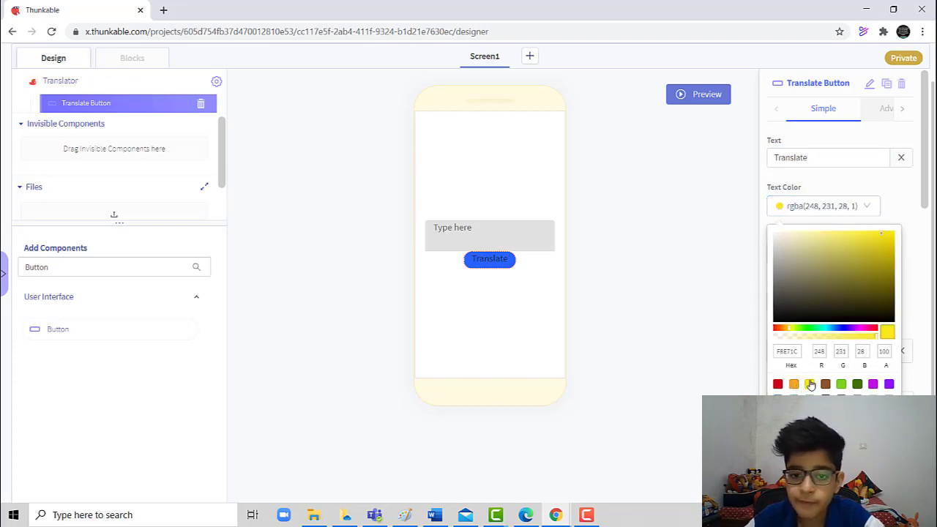
pyautogui.click(754, 322)
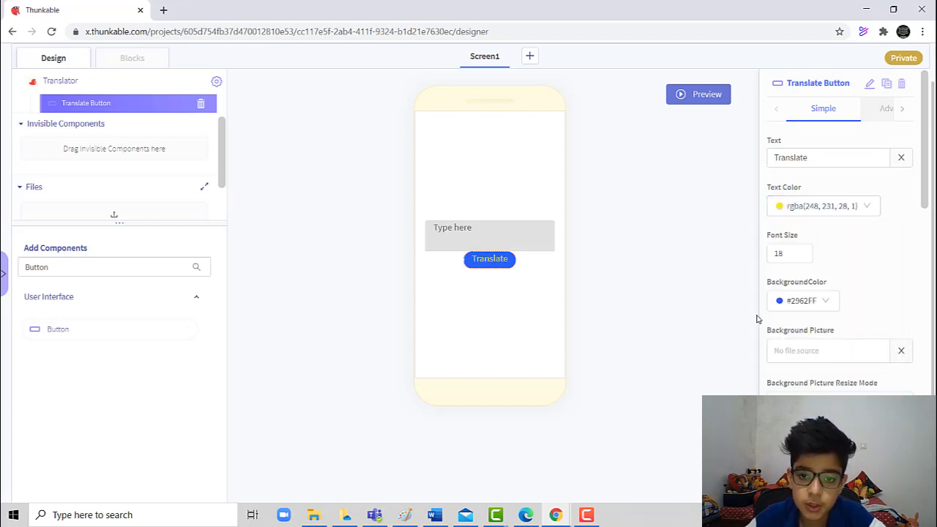
pyautogui.doubleClick(779, 254)
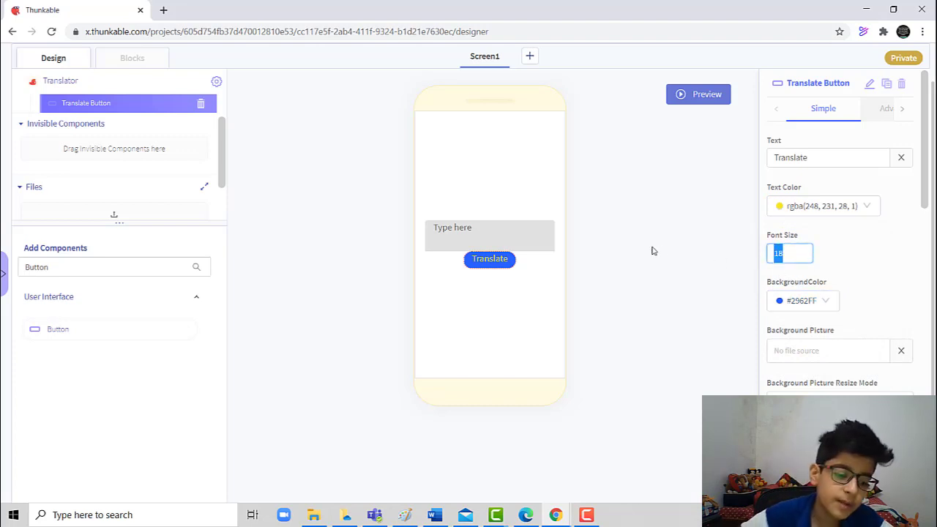
pyautogui.write('20')
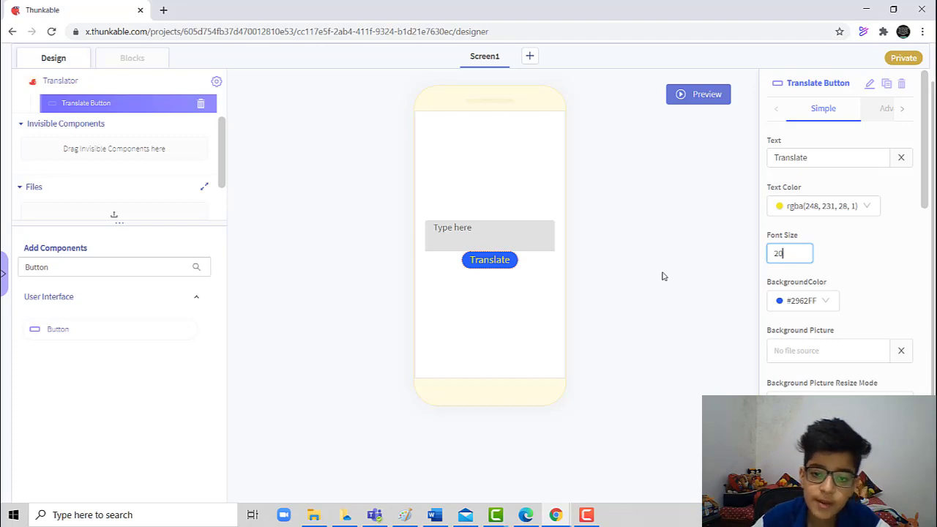
pyautogui.click(661, 273)
# - Change the Translate button's background colour to red, rgba(208, 2, 27, 1)
pyautogui.click(785, 303)
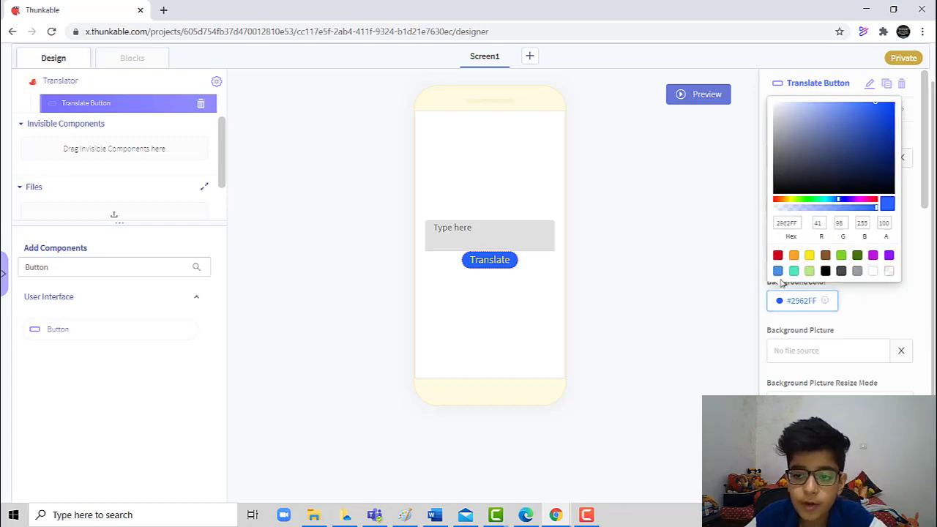
pyautogui.click(779, 256)
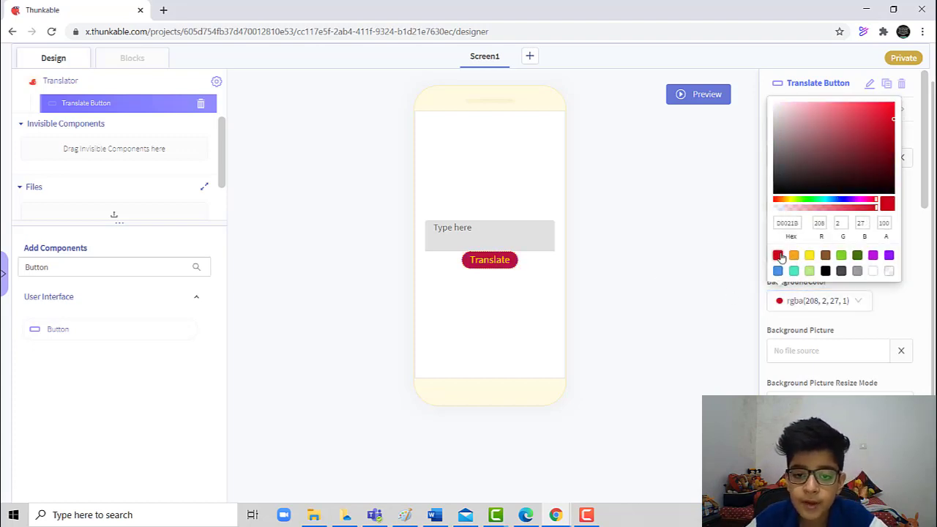
pyautogui.click(665, 251)
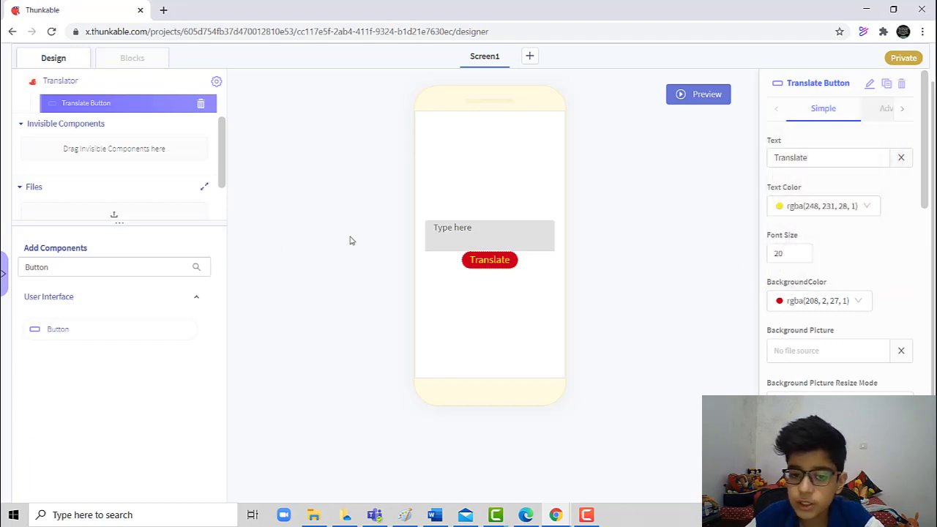
# - Clear the border radius value of the Translate button to give it square corners
pyautogui.scroll(-3, 805, 267)
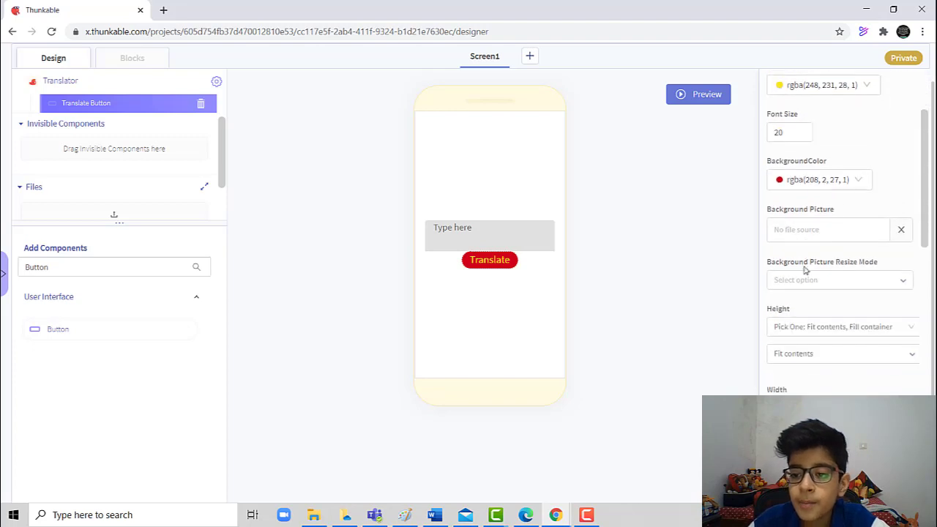
pyautogui.scroll(-1, 802, 168)
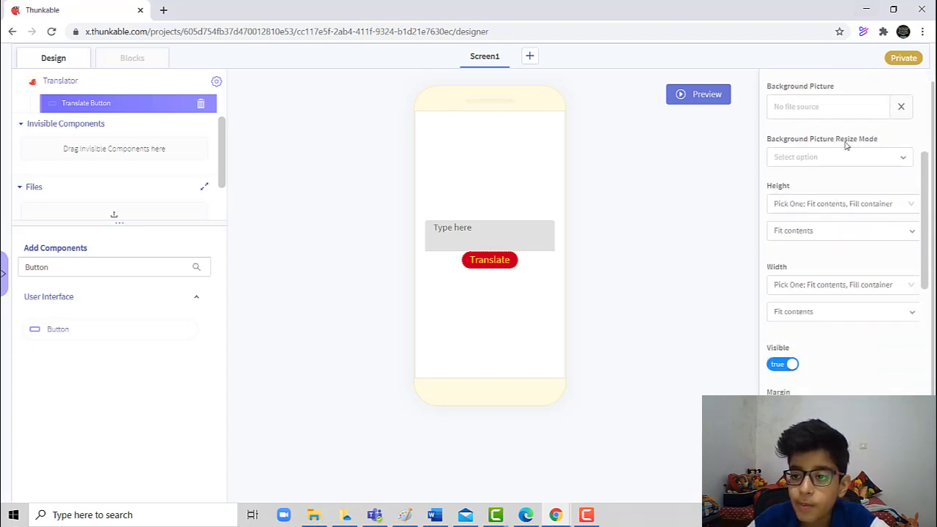
pyautogui.scroll(-3, 814, 185)
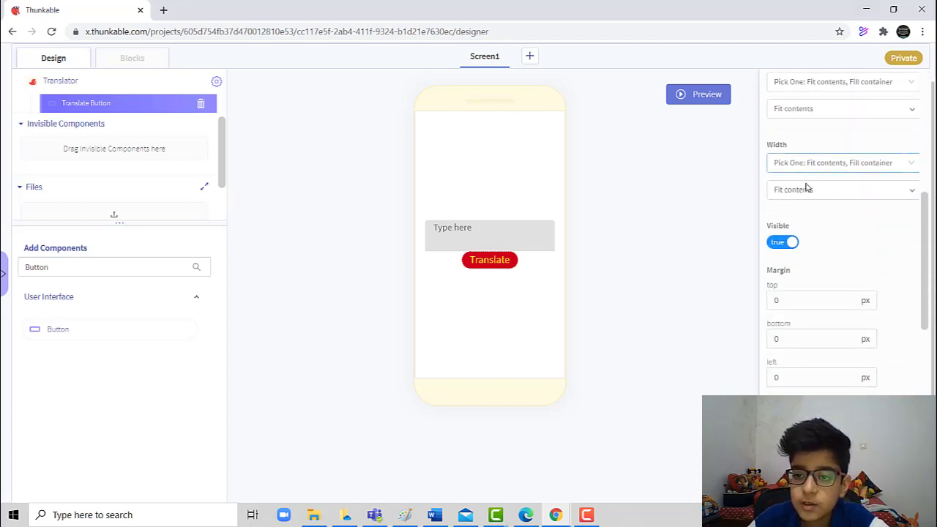
pyautogui.click(805, 186)
pyautogui.scroll(1, 805, 188)
pyautogui.scroll(-4, 805, 184)
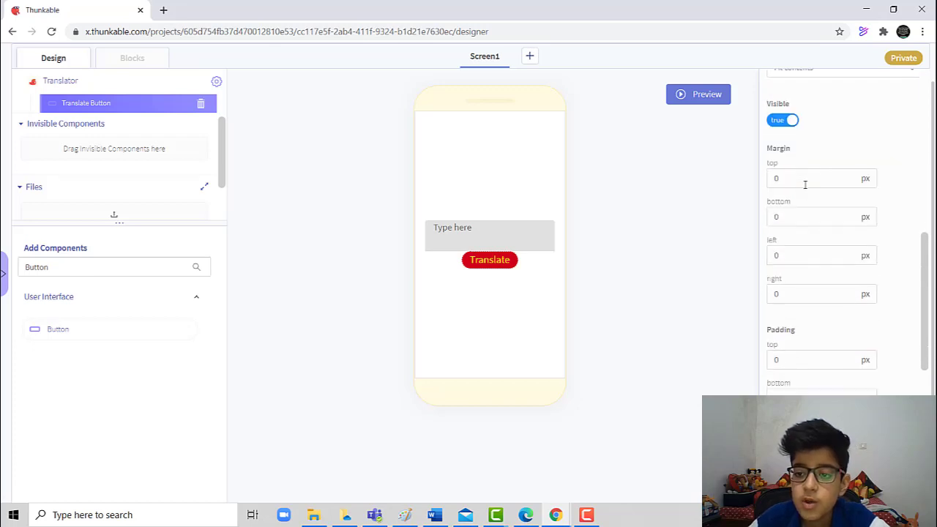
pyautogui.scroll(1, 805, 183)
pyautogui.scroll(-6, 805, 185)
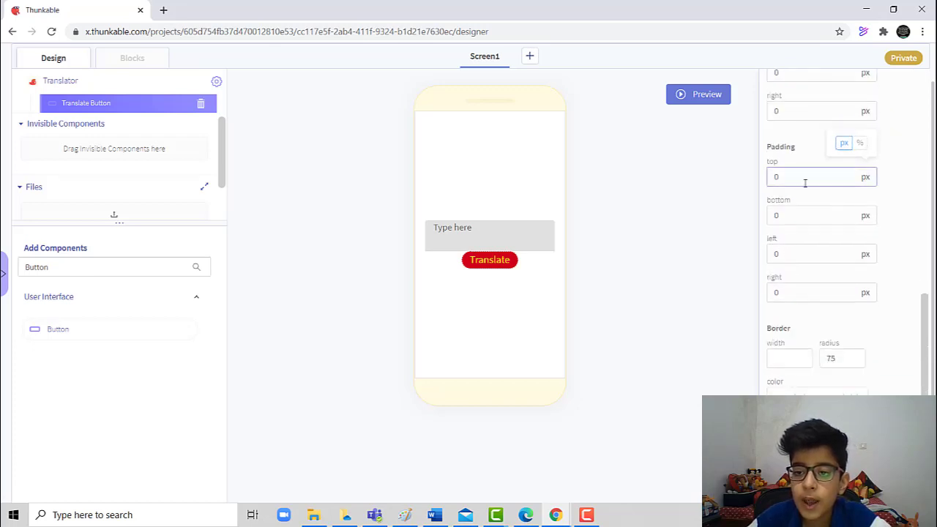
pyautogui.scroll(-1, 804, 187)
pyautogui.click(841, 183)
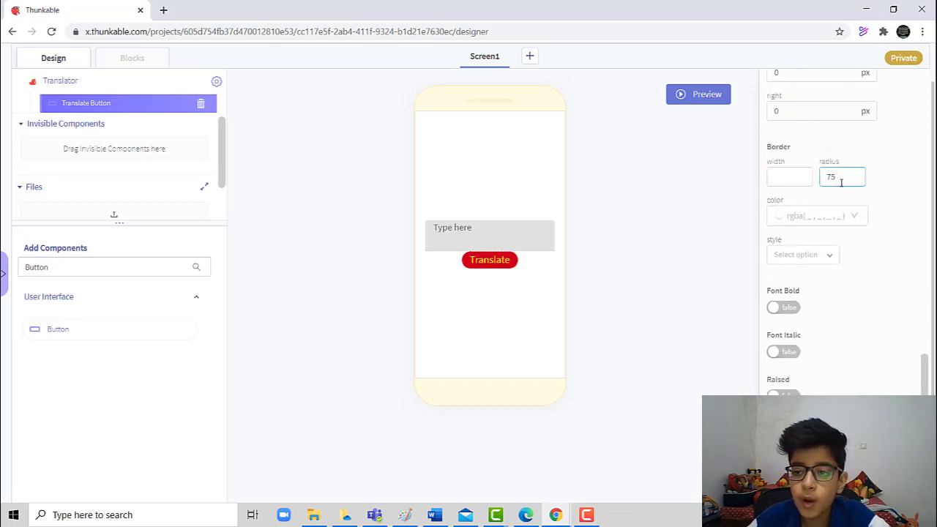
pyautogui.hotkey('ctrl', 'a')
pyautogui.press('BackSpace')
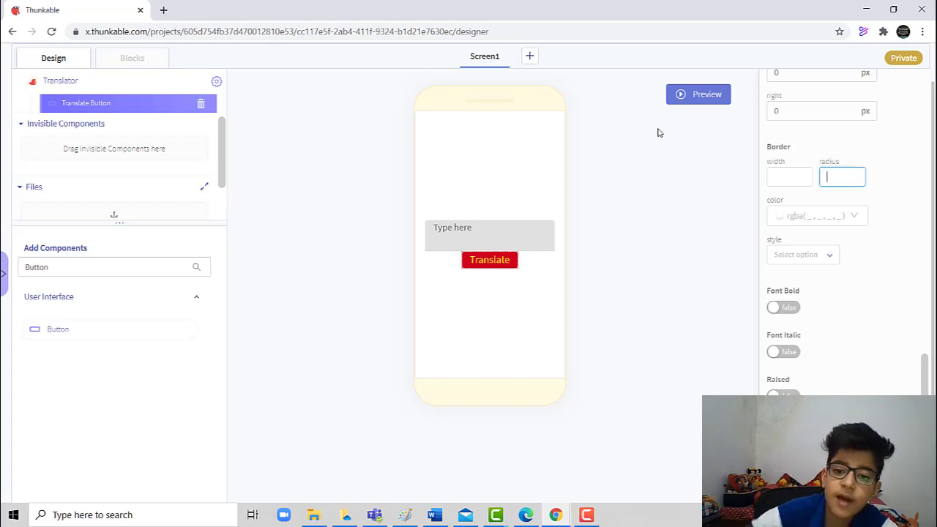
# - Set the Translate button's border width to 3
pyautogui.click(789, 178)
pyautogui.write('2')
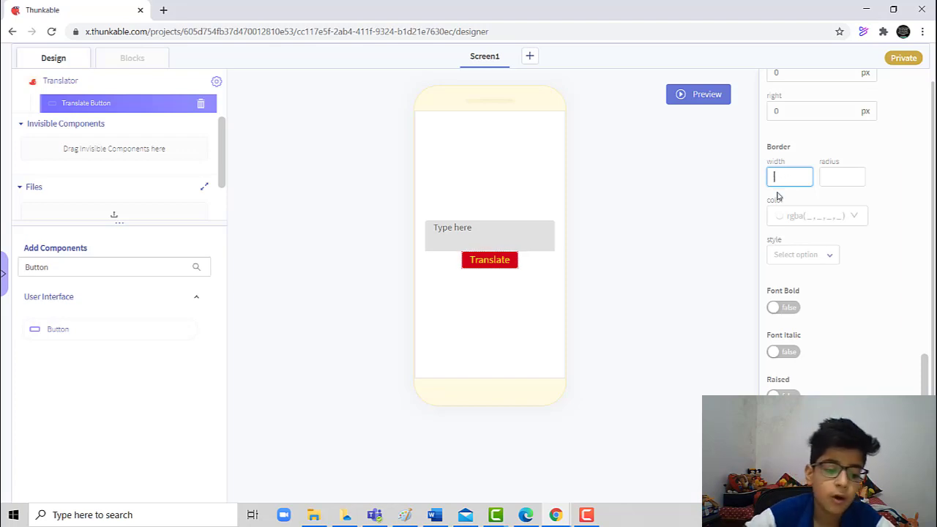
pyautogui.press('BackSpace')
pyautogui.write('3')
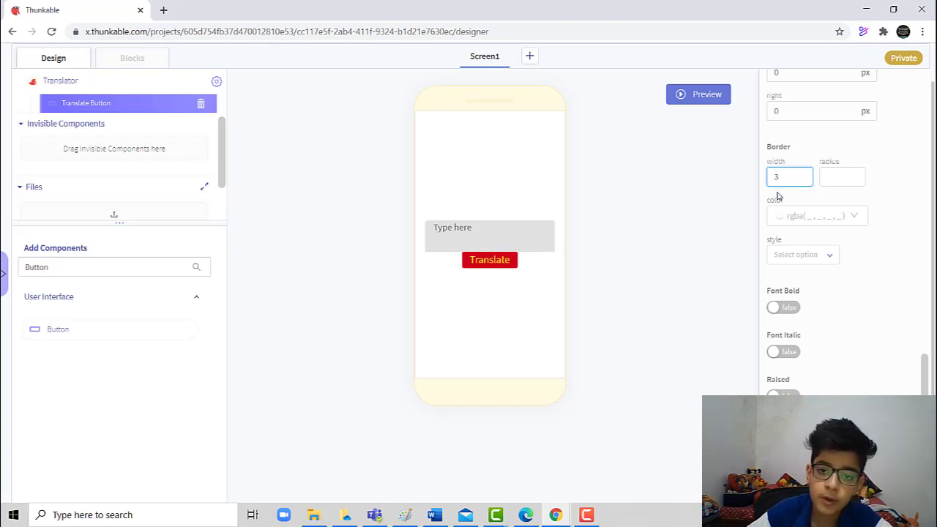
pyautogui.click(701, 259)
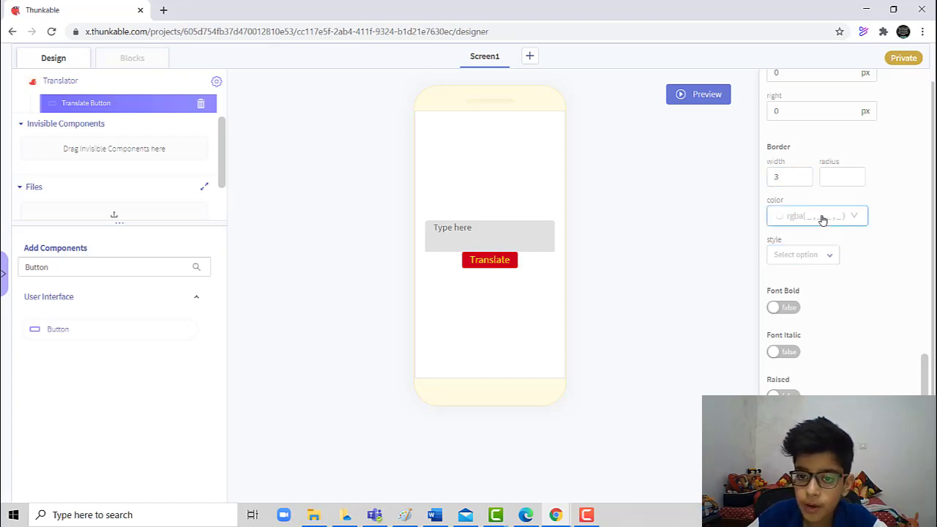
# - Set the Translate button's border colour to orange, rgba(245, 166, 35, 1), and look over the border style options
pyautogui.click(796, 219)
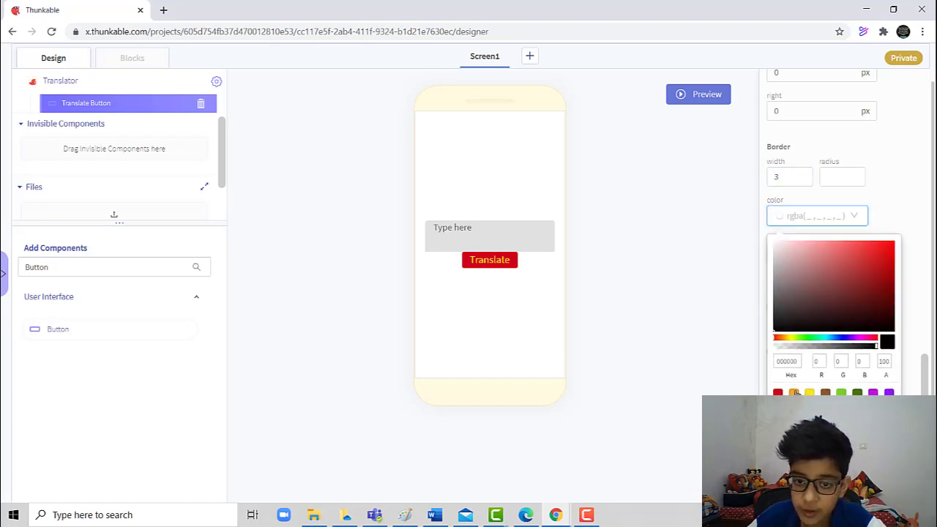
pyautogui.click(794, 393)
pyautogui.click(747, 360)
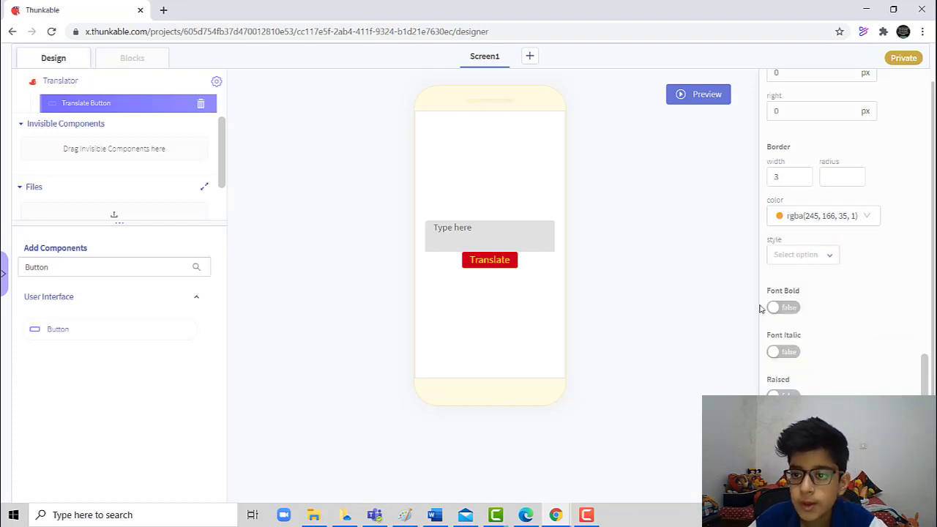
pyautogui.click(778, 255)
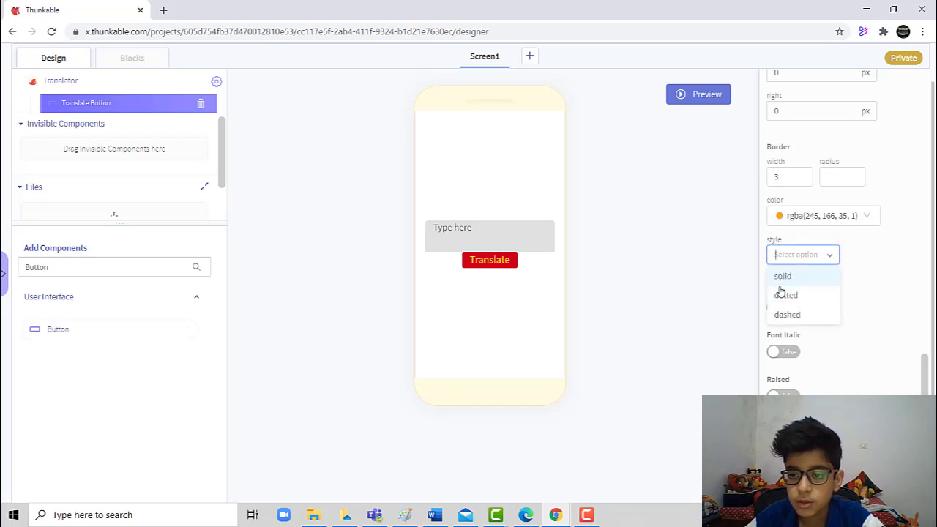
pyautogui.click(627, 249)
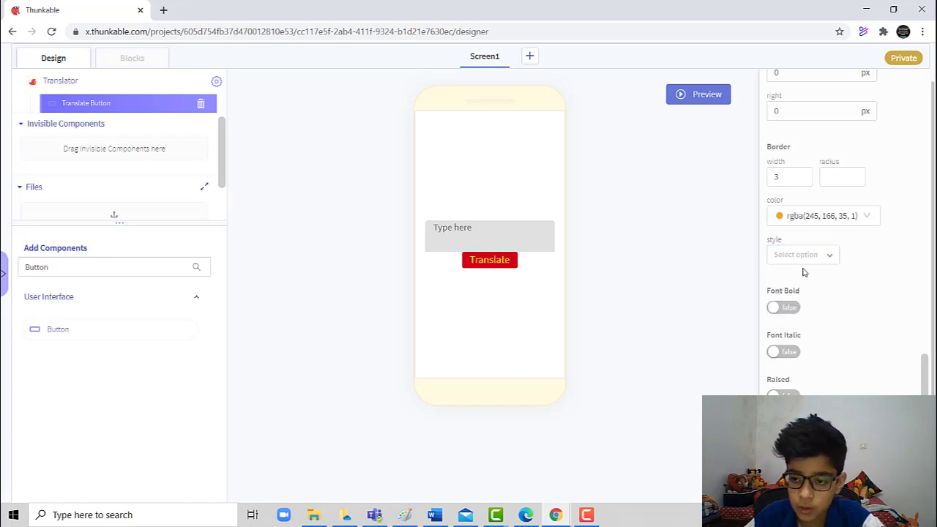
# - Turn on bold font for the Translate button's text
pyautogui.scroll(1, 803, 271)
pyautogui.scroll(-1, 803, 272)
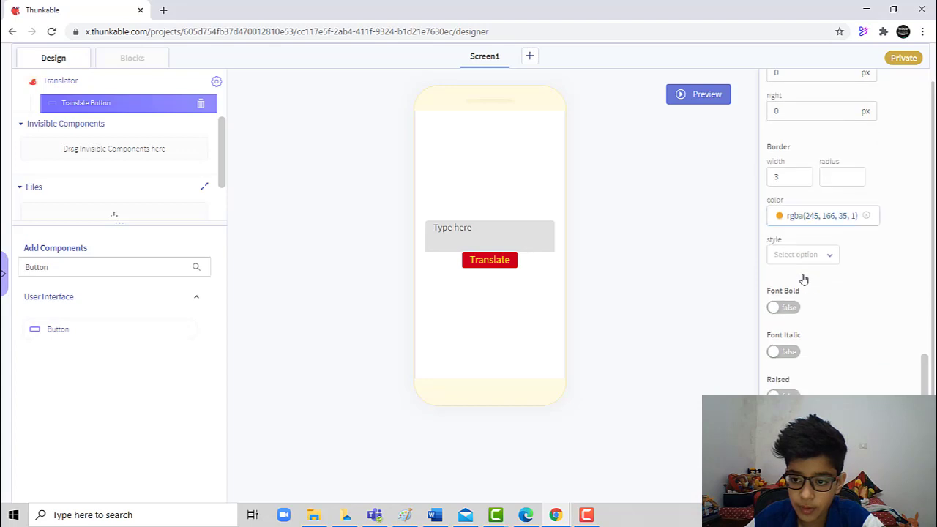
pyautogui.click(784, 308)
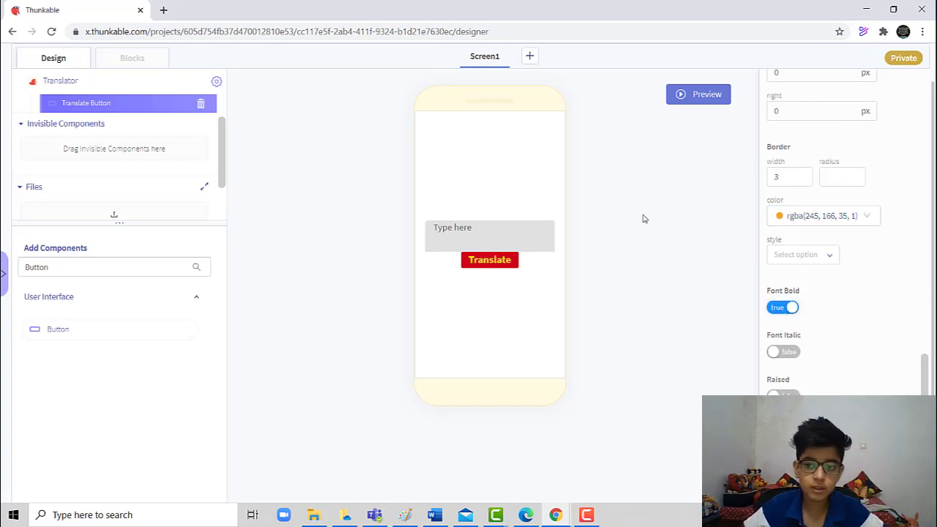
# - Find the Label component and add one to Screen1 below the Translate button
pyautogui.scroll(10, 928, 389)
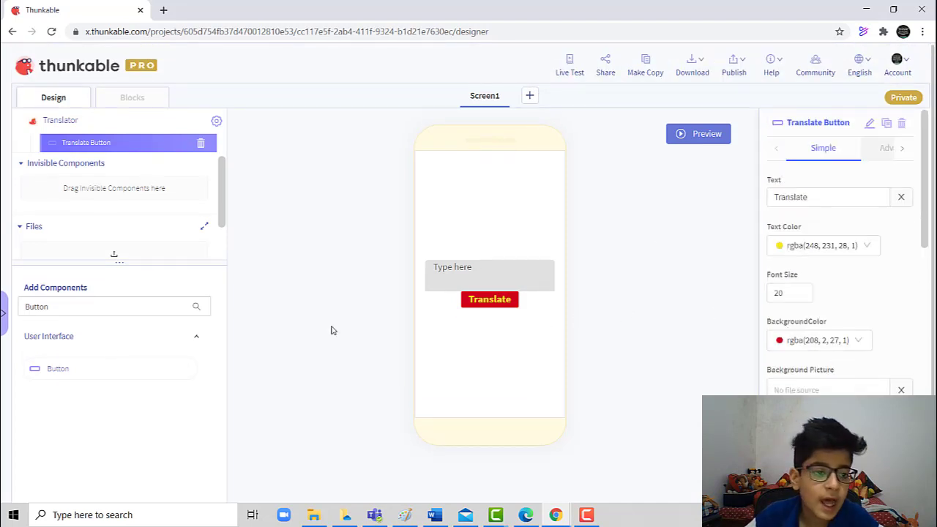
pyautogui.click(49, 307)
pyautogui.moveTo(48, 306); pyautogui.dragTo(3, 303)
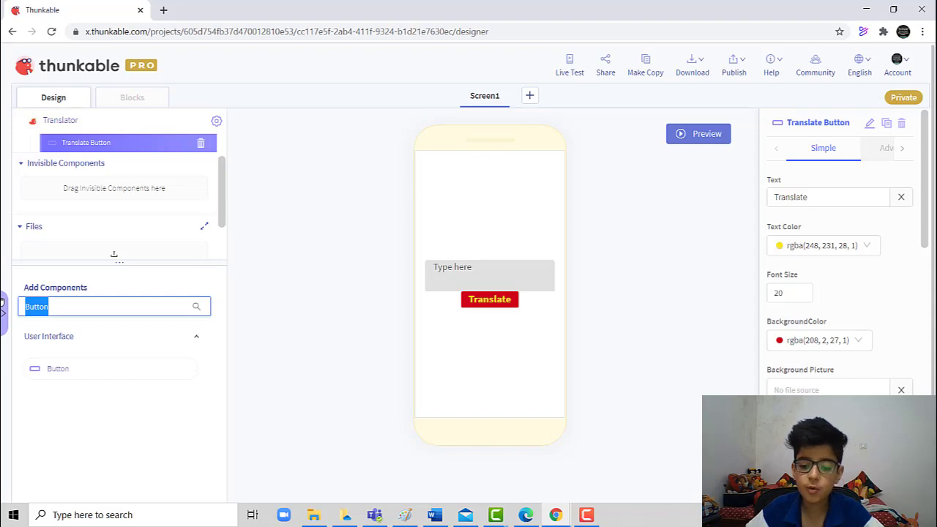
pyautogui.press('BackSpace')
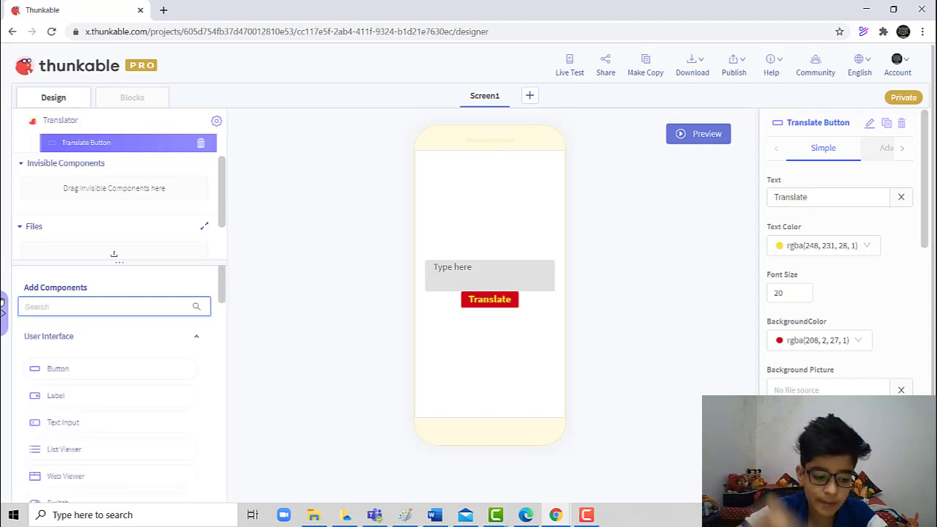
pyautogui.write('Label')
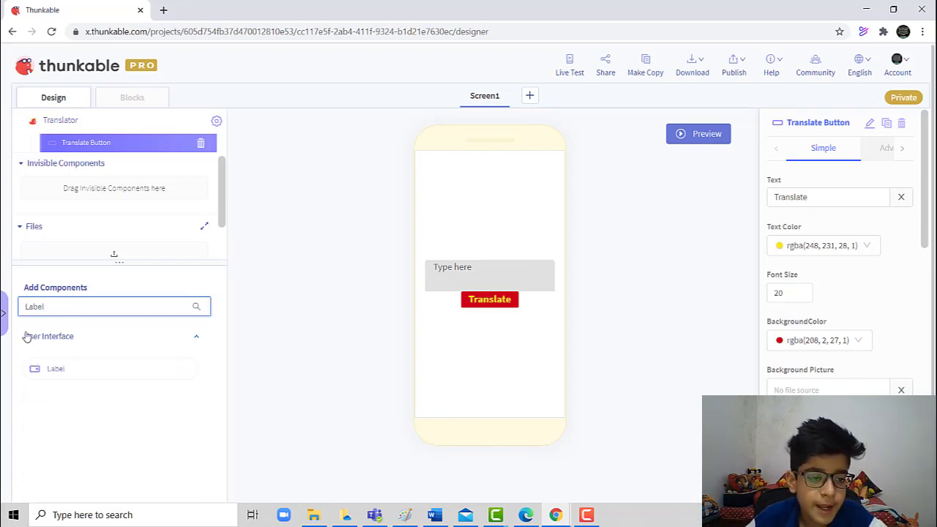
pyautogui.moveTo(61, 368); pyautogui.dragTo(114, 174)
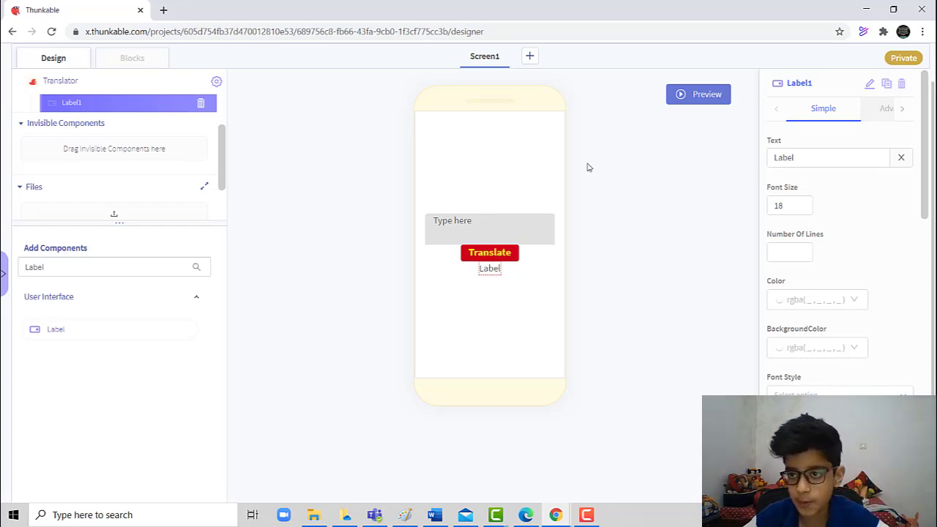
# - Rename the new label component as Translatelabel
pyautogui.click(870, 83)
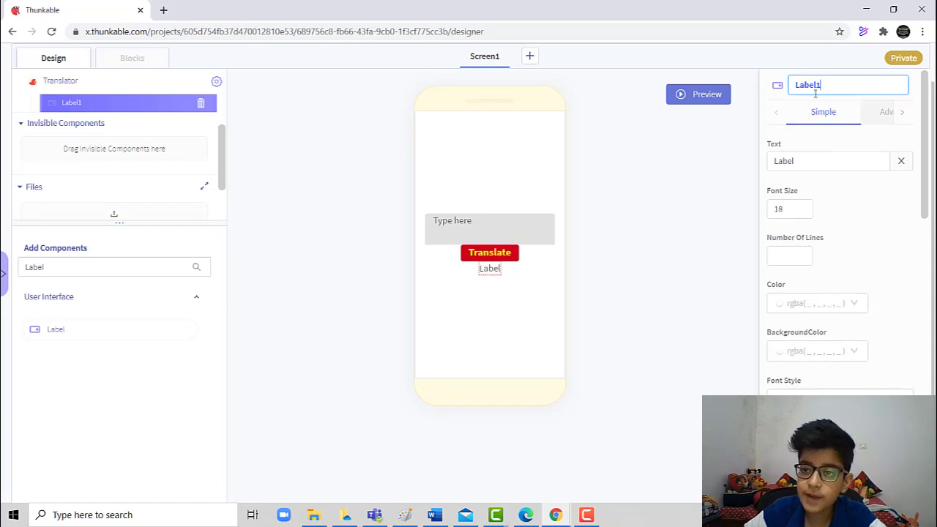
pyautogui.write('T')
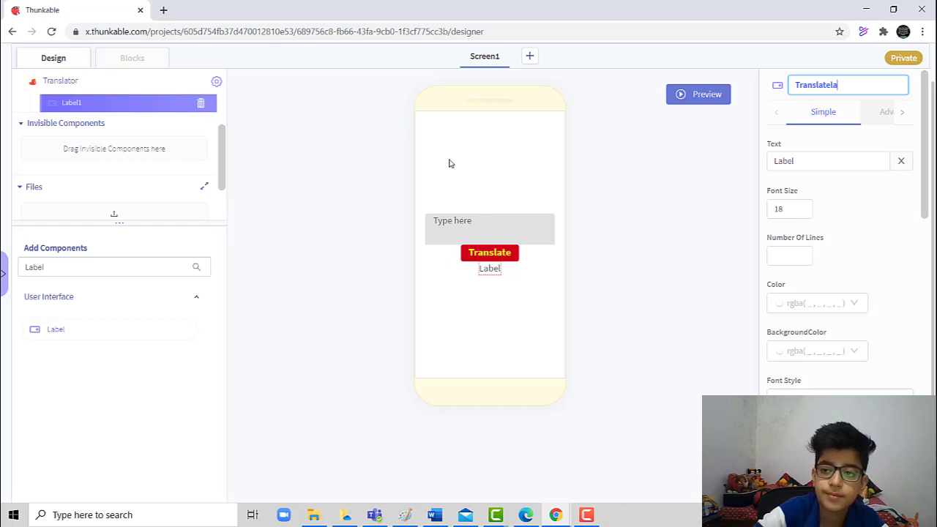
pyautogui.write('ranslatela')
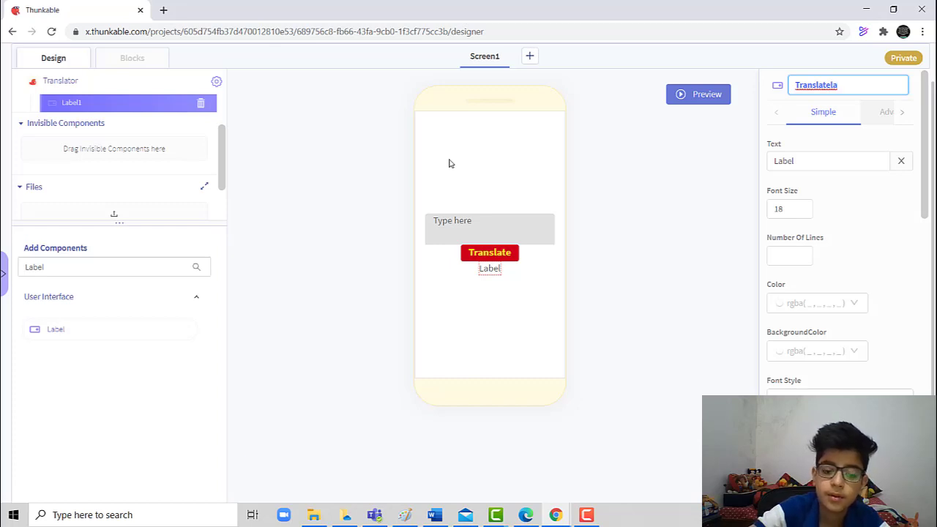
pyautogui.write('bel')
pyautogui.press('Return')
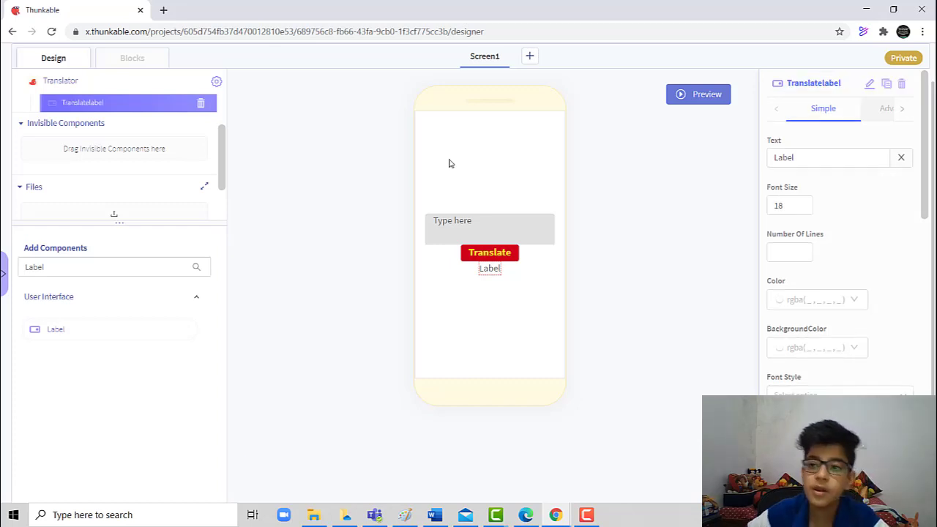
# - Clear the default text of the Translatelabel component, leaving its text property empty
pyautogui.click(849, 159)
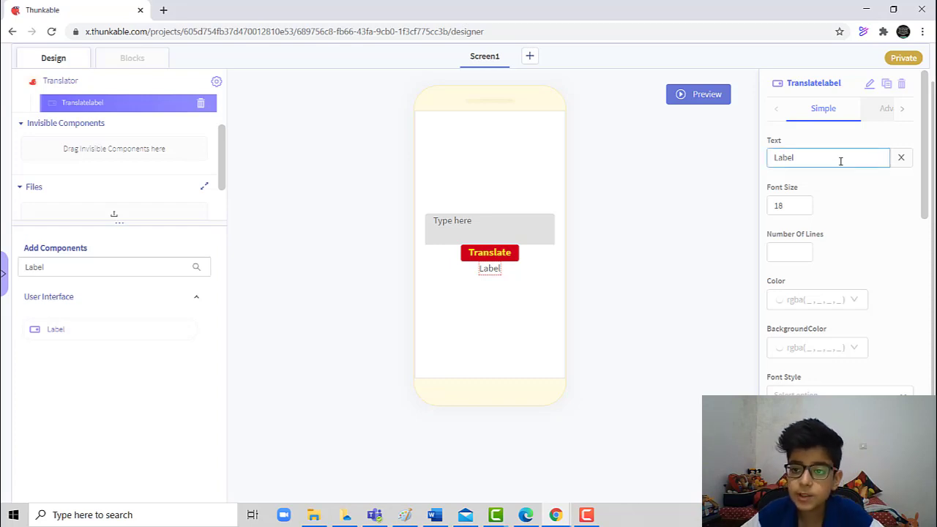
pyautogui.moveTo(818, 155); pyautogui.dragTo(678, 194)
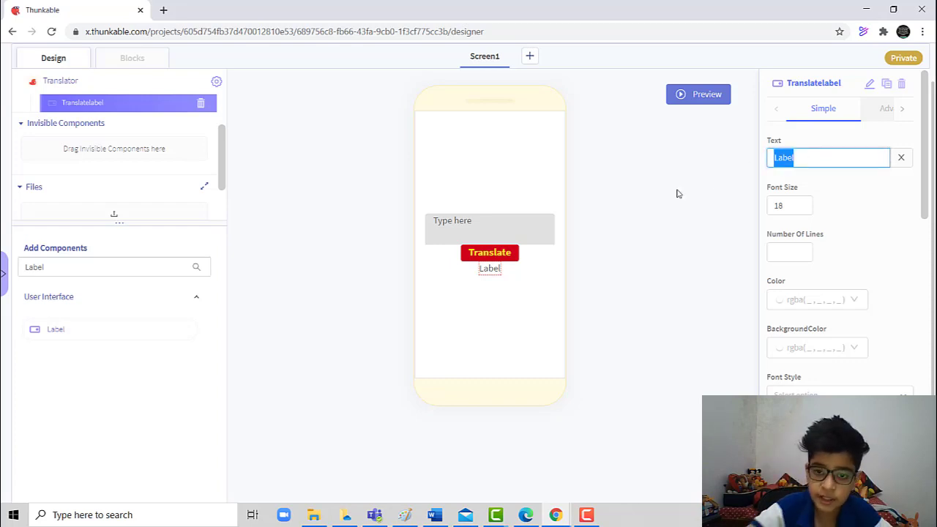
pyautogui.press('BackSpace')
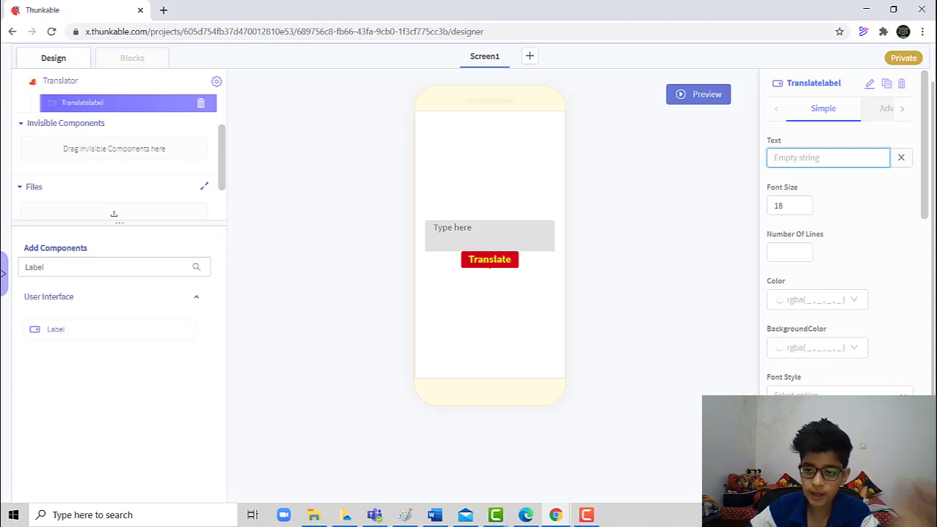
pyautogui.doubleClick(786, 210)
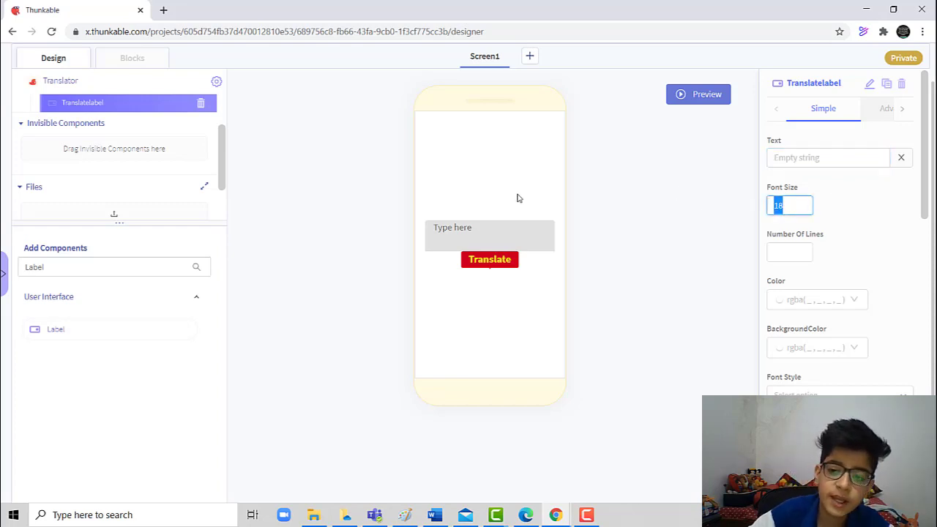
pyautogui.click(609, 242)
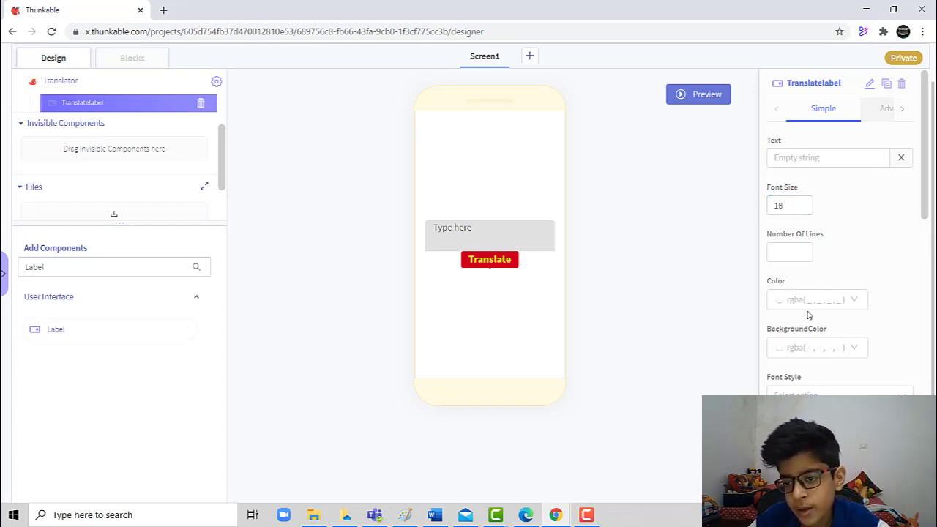
# - Set the Translatelabel's height to an absolute size of 60
pyautogui.scroll(-5, 798, 249)
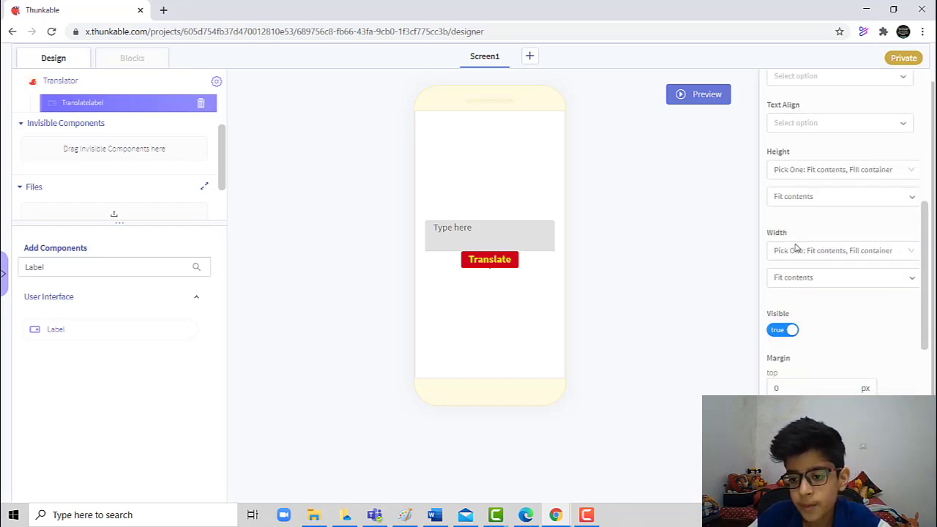
pyautogui.click(811, 170)
pyautogui.click(805, 228)
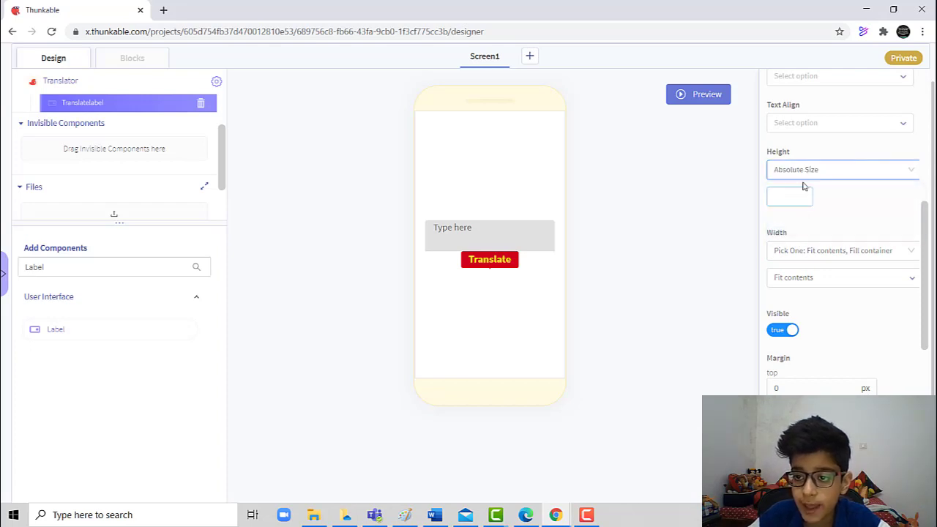
pyautogui.click(801, 193)
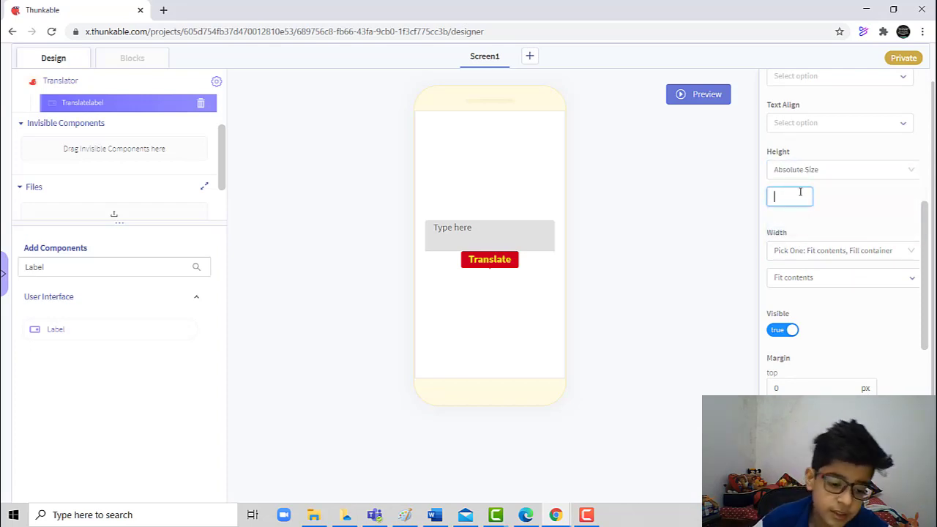
pyautogui.write('60')
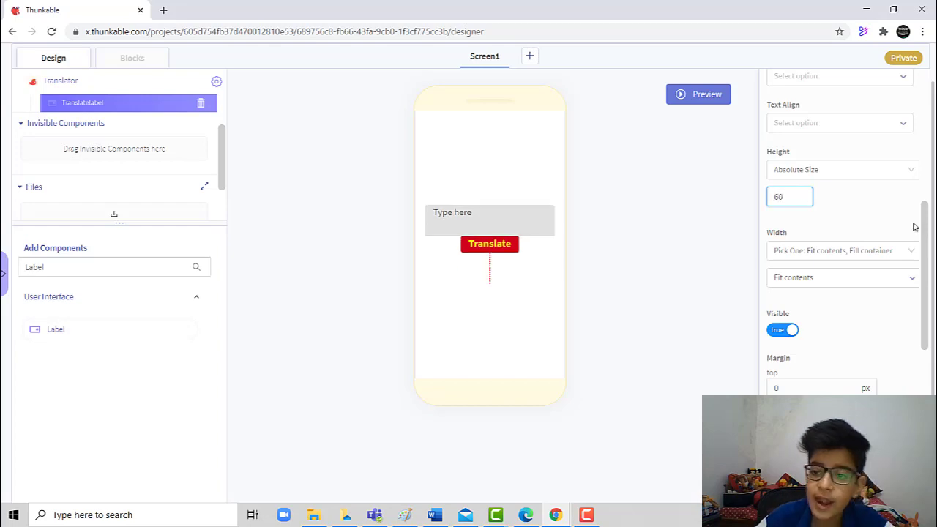
# - Set the Translatelabel's width to an absolute size of 250
pyautogui.click(811, 277)
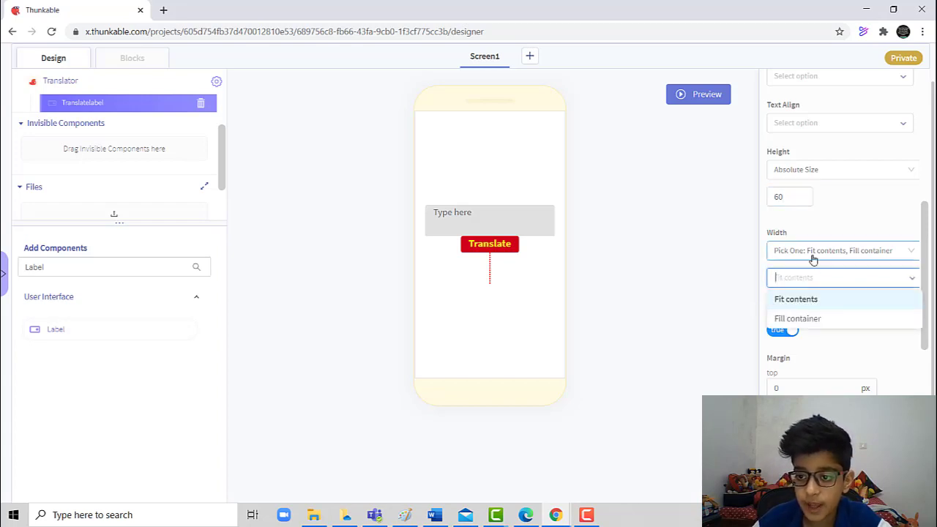
pyautogui.click(811, 254)
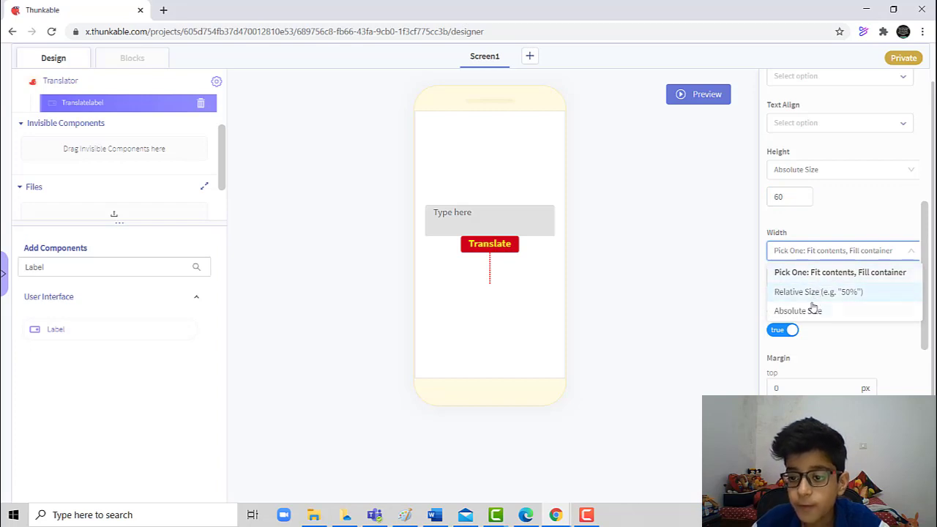
pyautogui.click(809, 310)
pyautogui.click(803, 279)
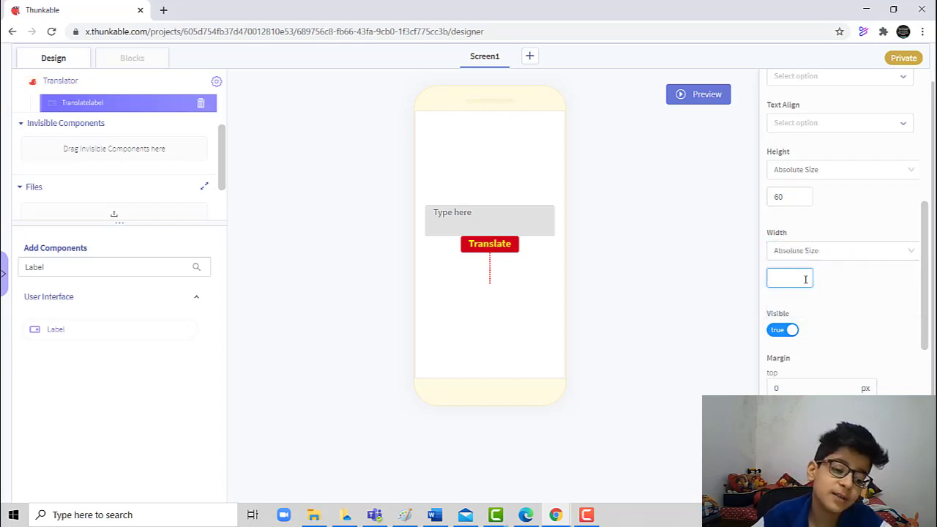
pyautogui.write('25')
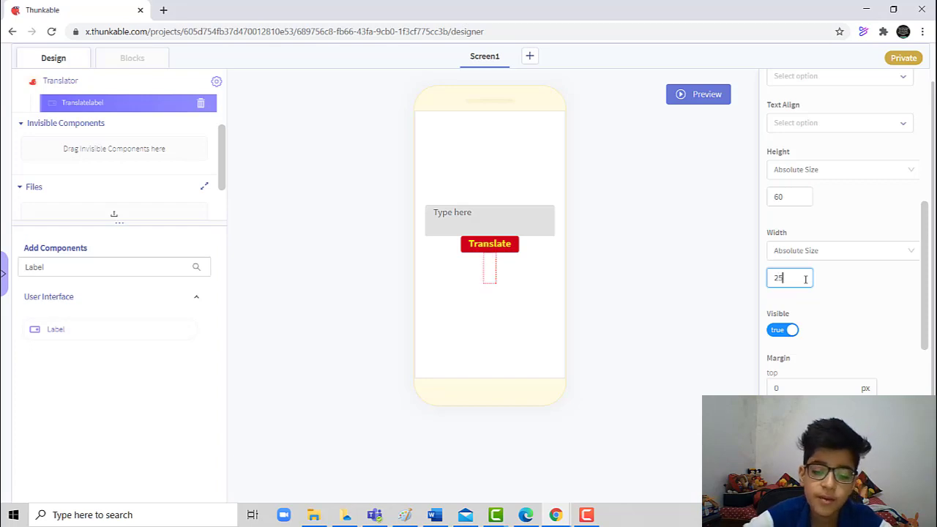
pyautogui.write('0')
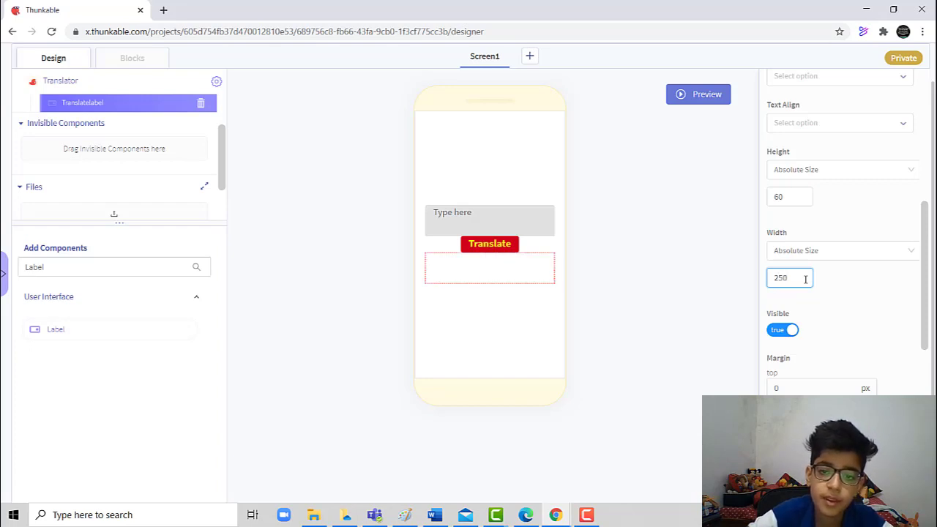
pyautogui.click(696, 268)
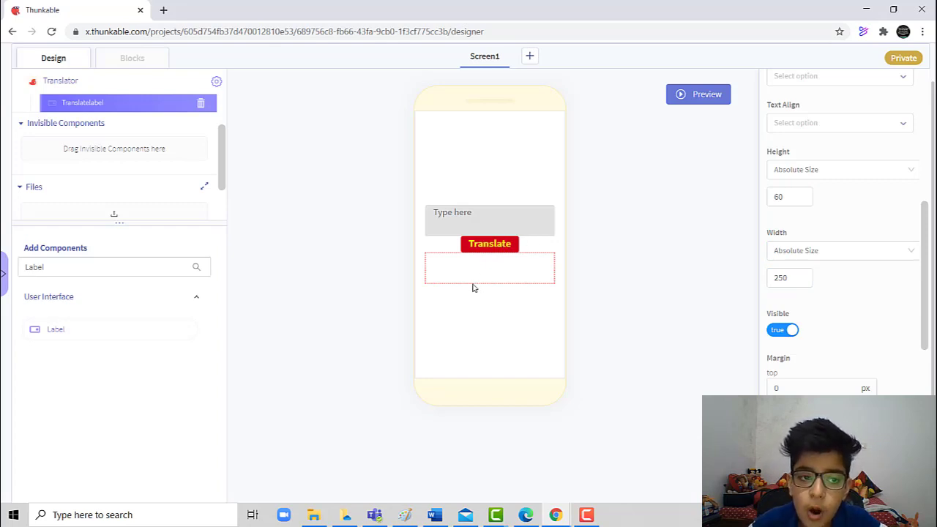
# - Find the Translator voice component and add it to the project's invisible components
pyautogui.click(142, 260)
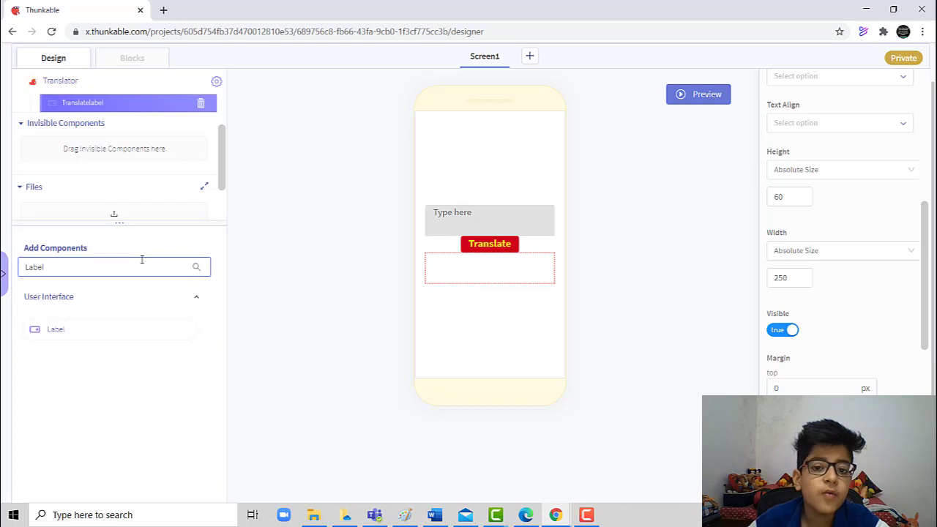
pyautogui.hotkey('ctrl', 'a')
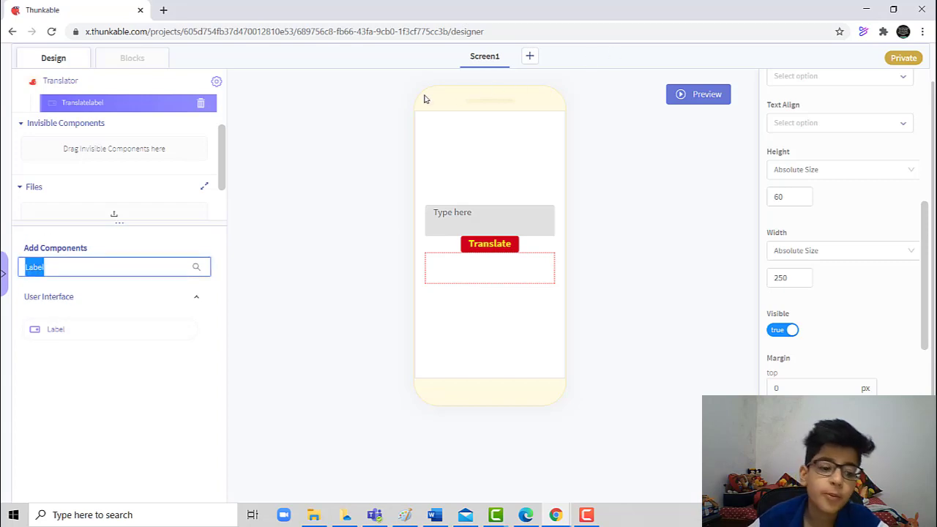
pyautogui.write('Tran')
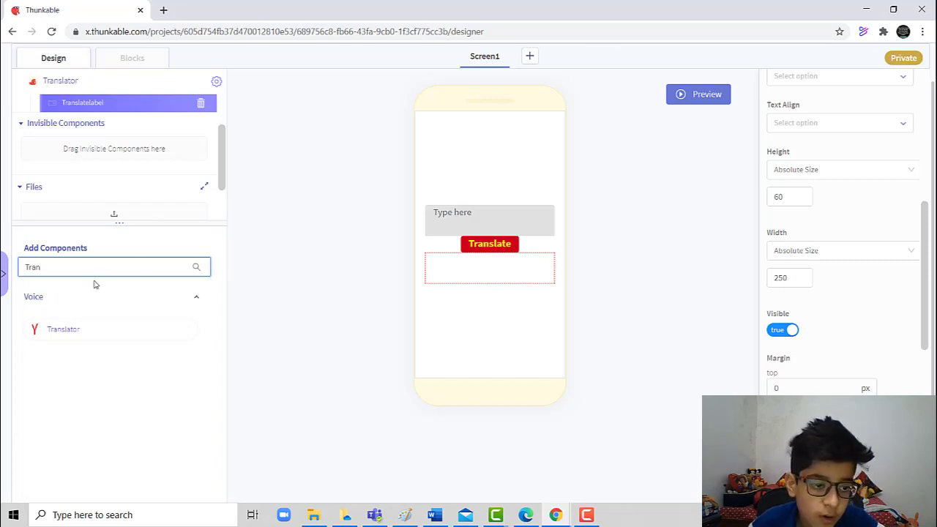
pyautogui.moveTo(69, 320); pyautogui.dragTo(95, 148)
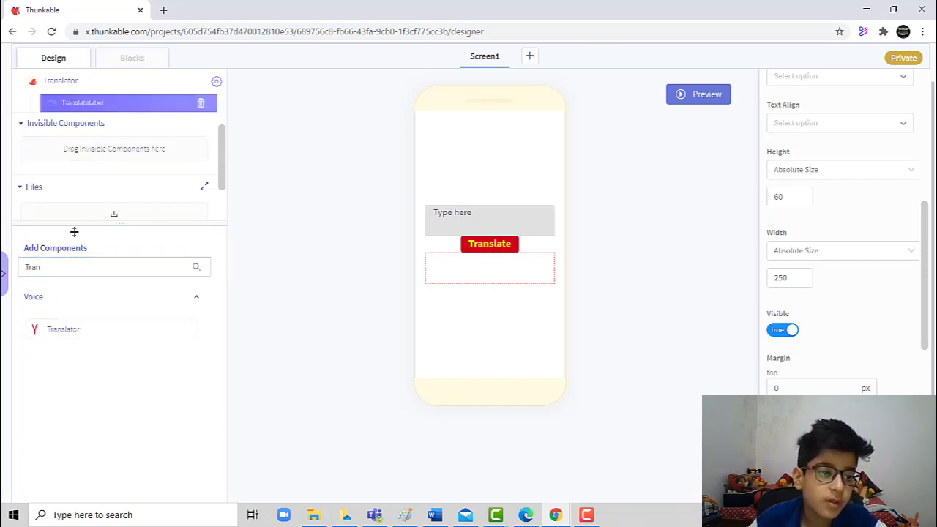
pyautogui.moveTo(61, 322)
pyautogui.mouseDown()
pyautogui.moveTo(104, 180)
pyautogui.moveTo(57, 326)
pyautogui.mouseUp()
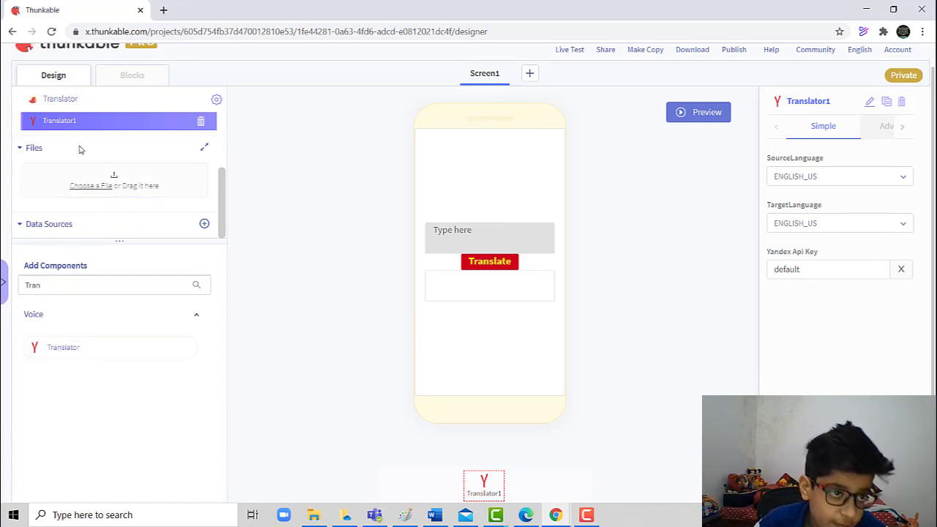
pyautogui.scroll(1, 81, 149)
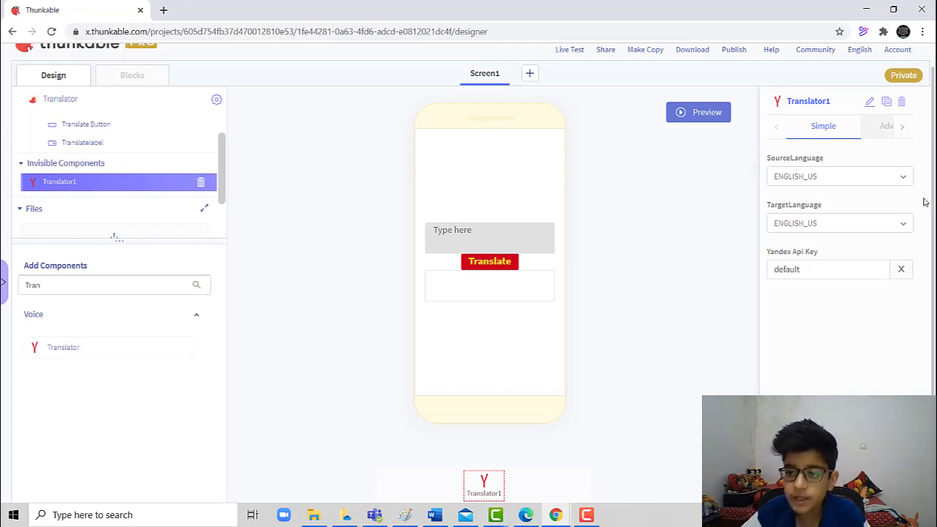
# - Set the target language of the Translator component to FRENCH
pyautogui.click(840, 221)
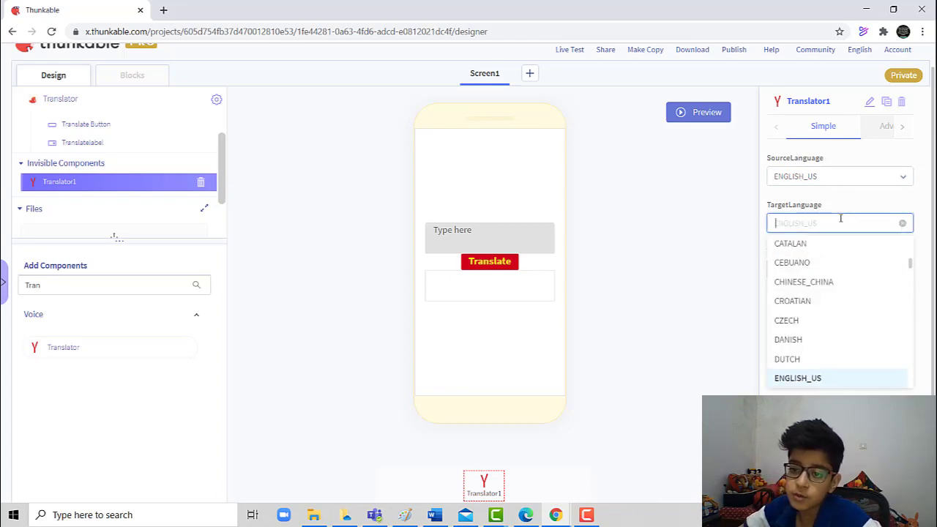
pyautogui.scroll(5, 814, 317)
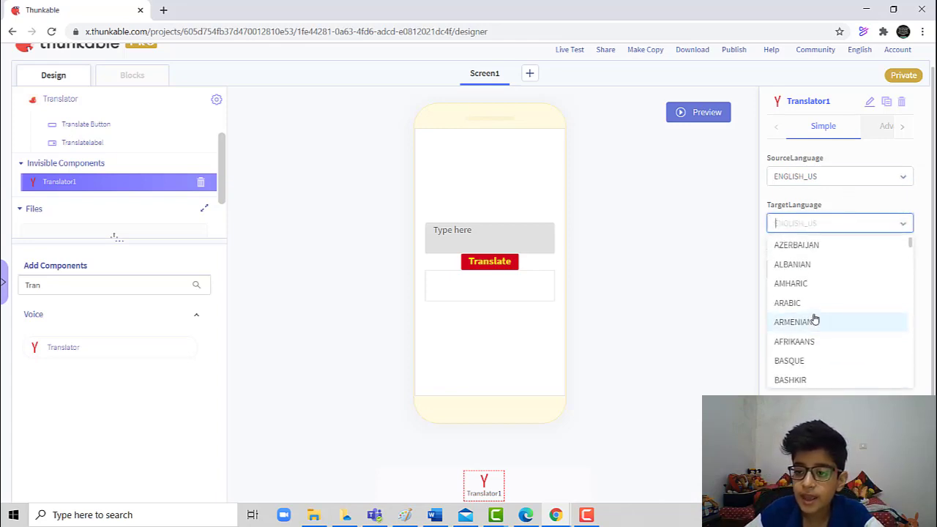
pyautogui.scroll(-3, 815, 320)
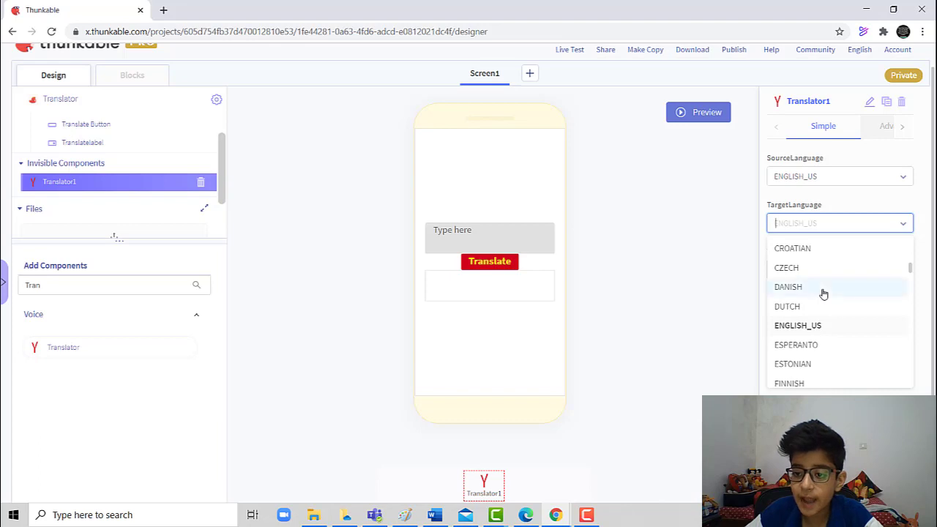
pyautogui.scroll(-3, 824, 293)
pyautogui.scroll(3, 824, 294)
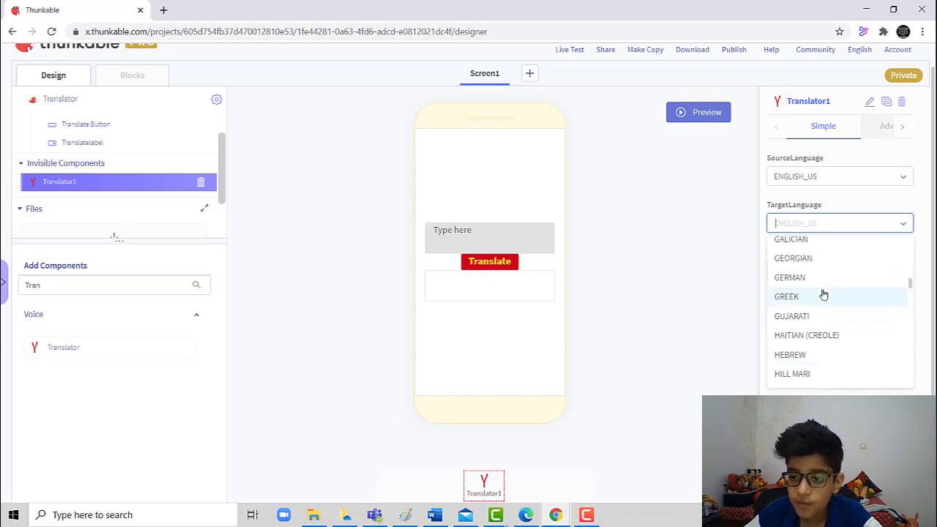
pyautogui.click(823, 284)
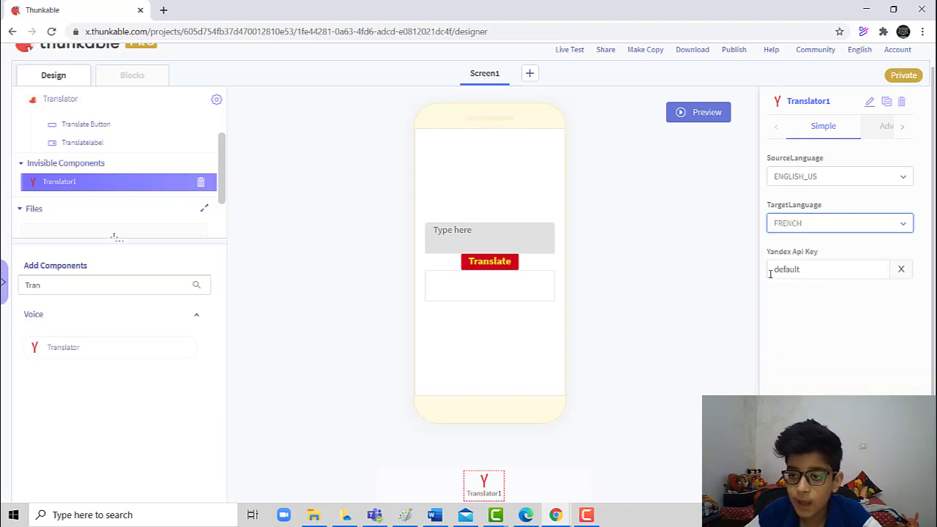
pyautogui.click(736, 264)
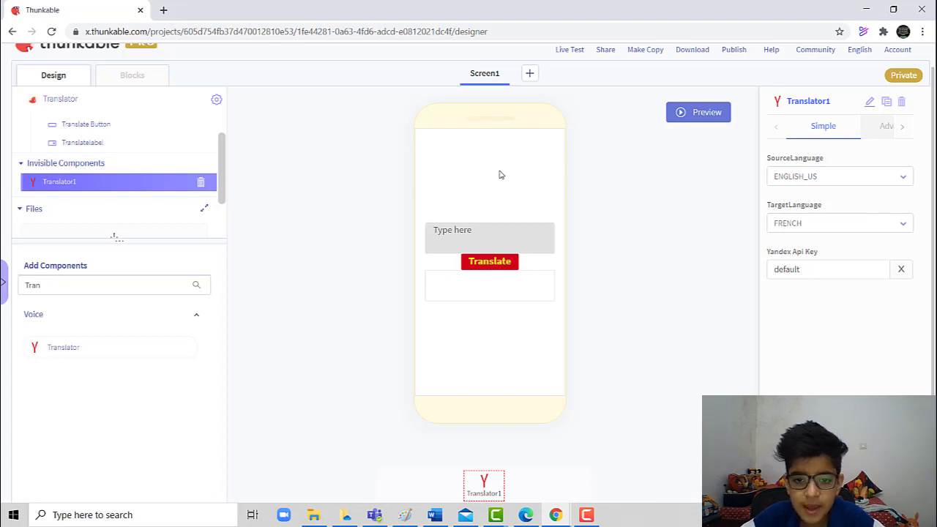
# - Give the Translatelabel red text, rgba(208, 2, 27, 1), and a yellow background, rgba(248, 231, 28, 1)
pyautogui.click(495, 297)
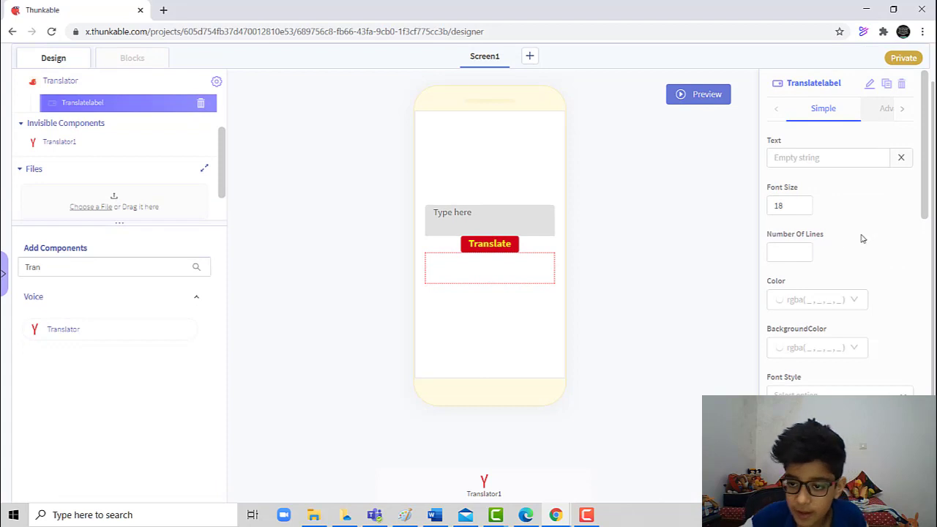
pyautogui.click(811, 300)
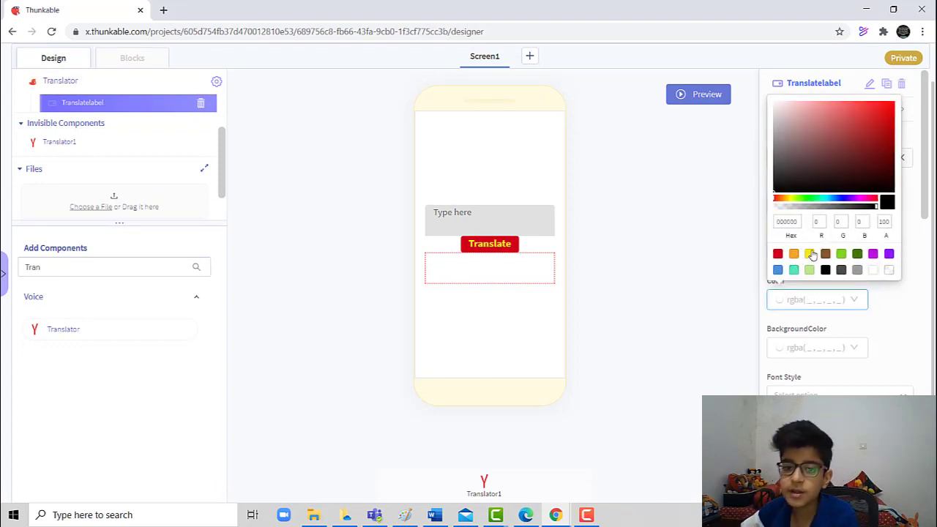
pyautogui.click(777, 254)
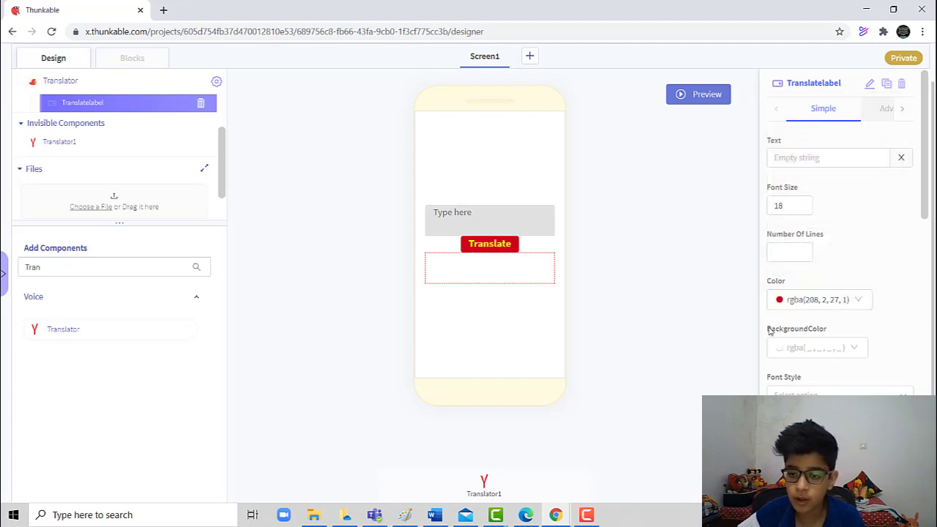
pyautogui.click(779, 348)
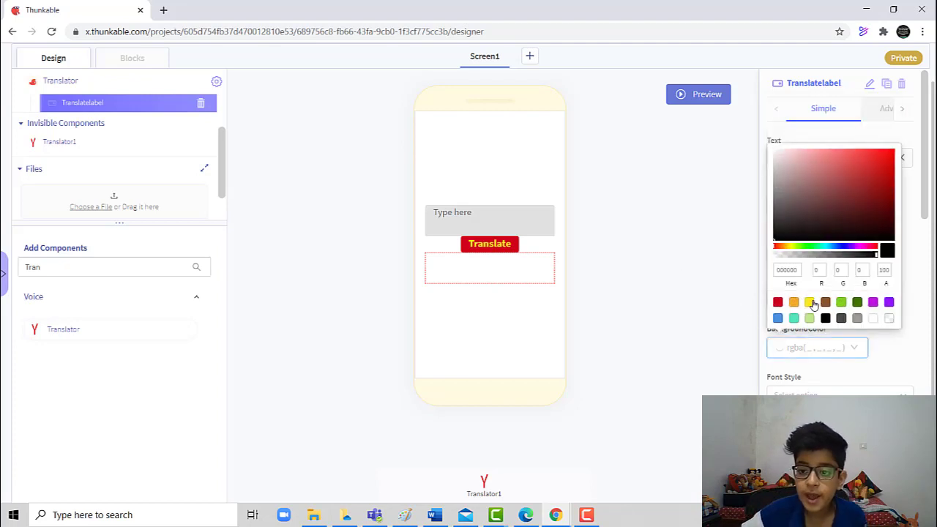
pyautogui.click(809, 302)
pyautogui.click(669, 178)
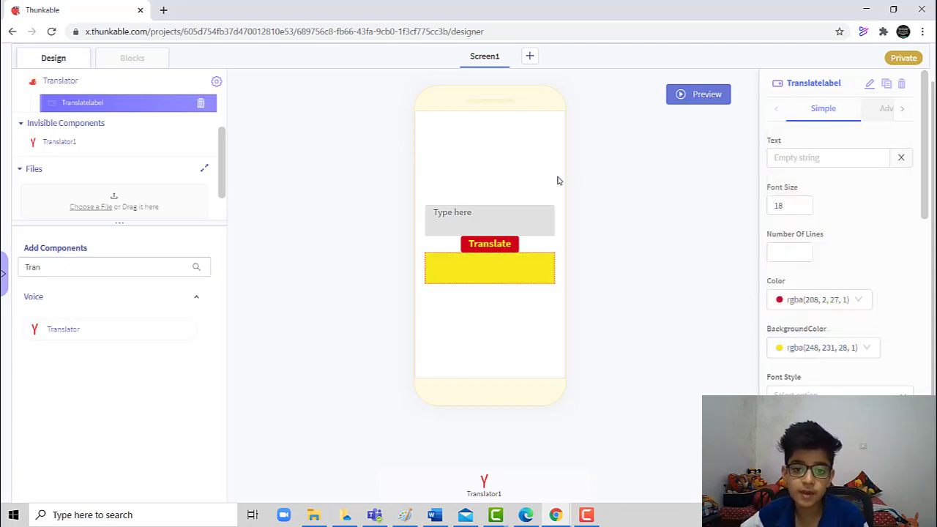
# - Set the background colour of Screen1 to light green, rgba(184, 233, 134, 1)
pyautogui.click(472, 138)
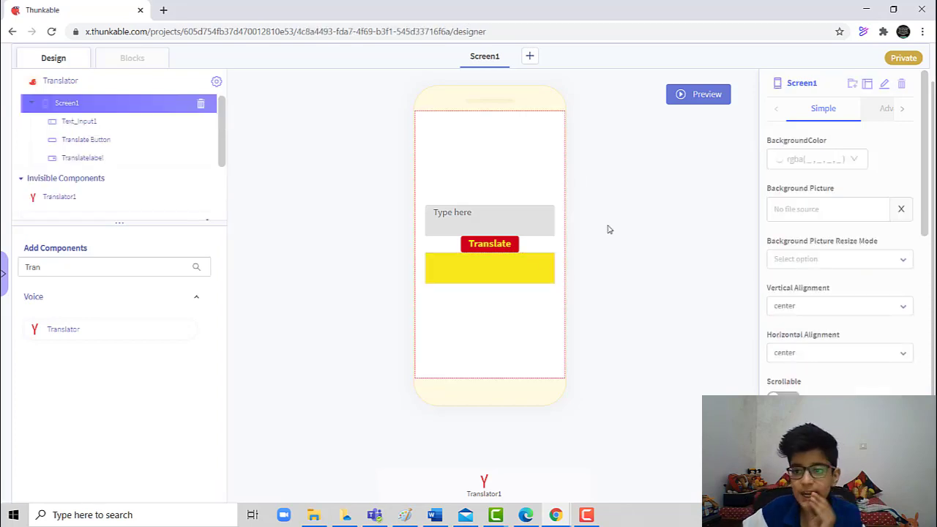
pyautogui.click(813, 158)
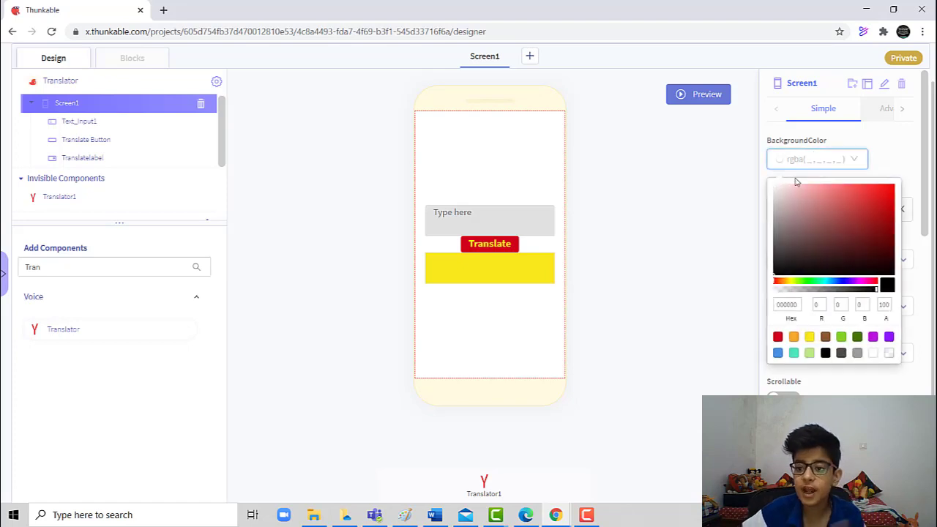
pyautogui.click(809, 352)
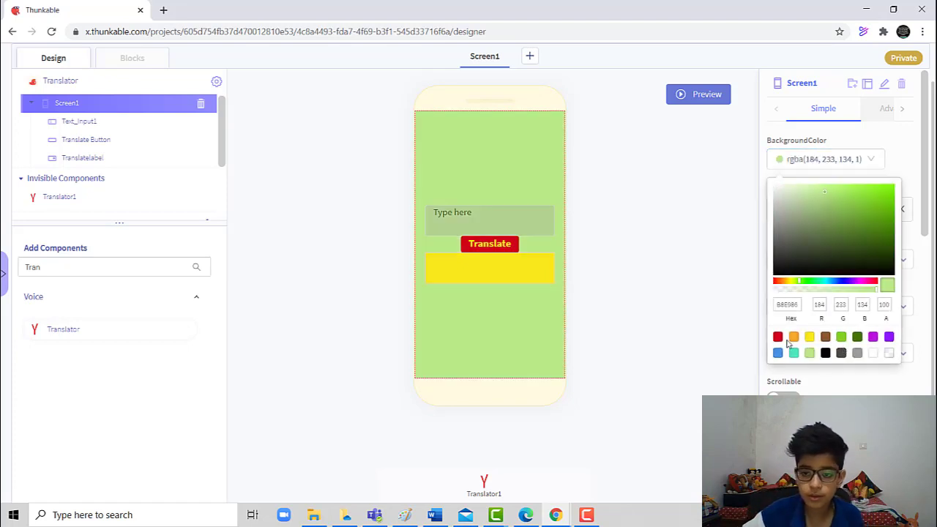
# - Set the vertical alignment of Screen1 to space-around
pyautogui.click(692, 272)
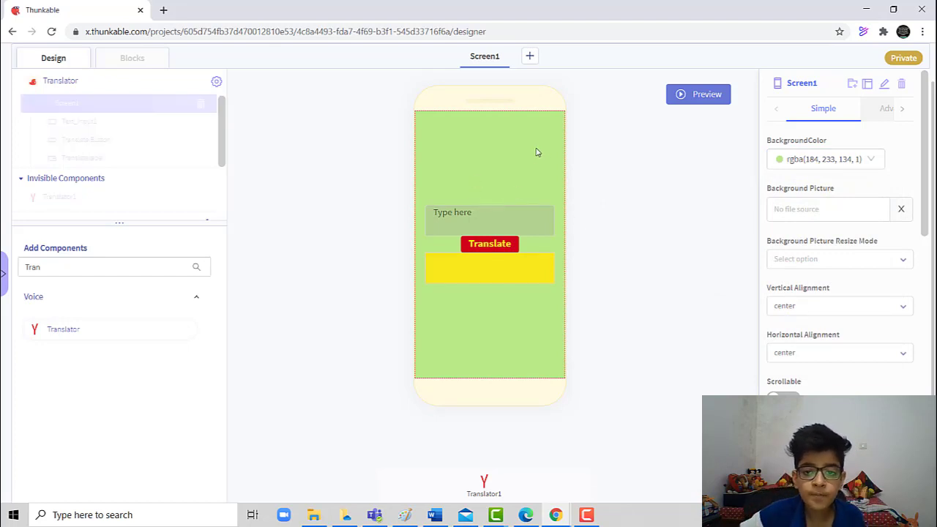
pyautogui.click(789, 311)
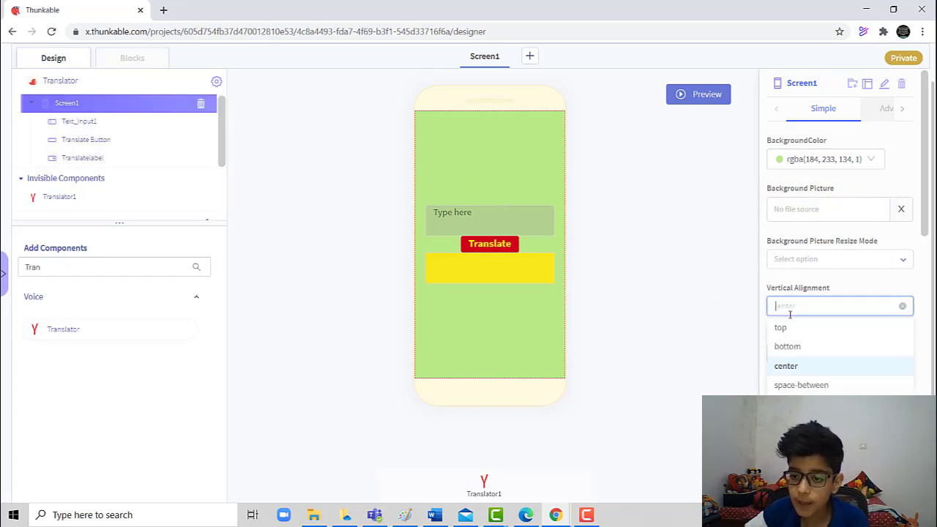
pyautogui.click(802, 404)
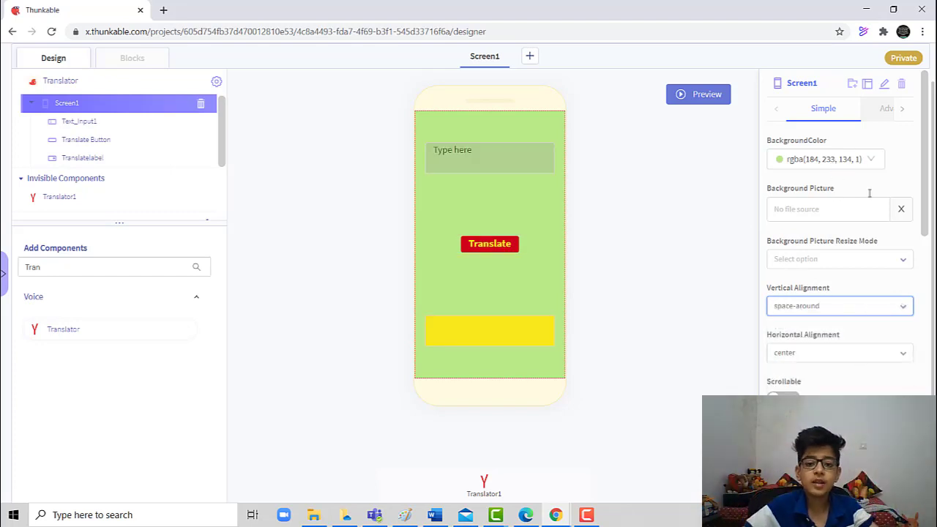
# - Search the components for "label" and add a Label to Screen1 above Text_Input1
pyautogui.scroll(1, 552, 144)
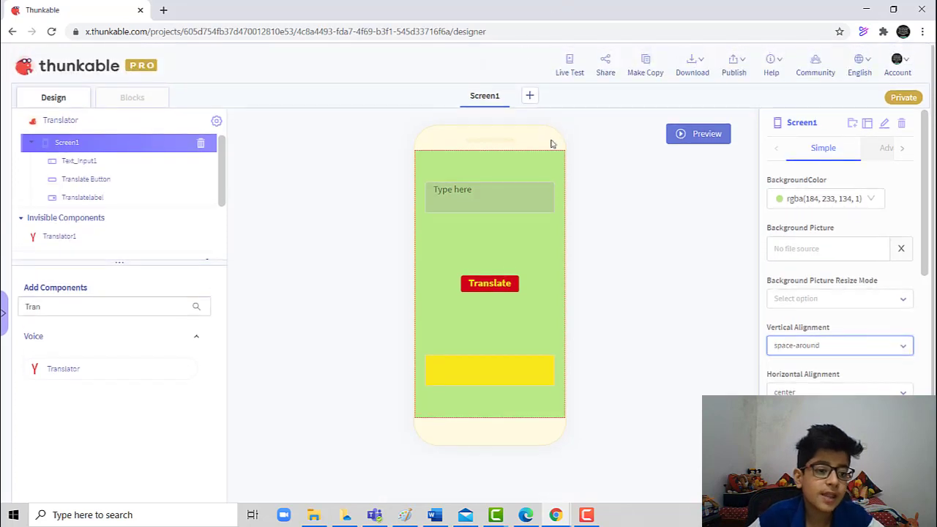
pyautogui.doubleClick(134, 309)
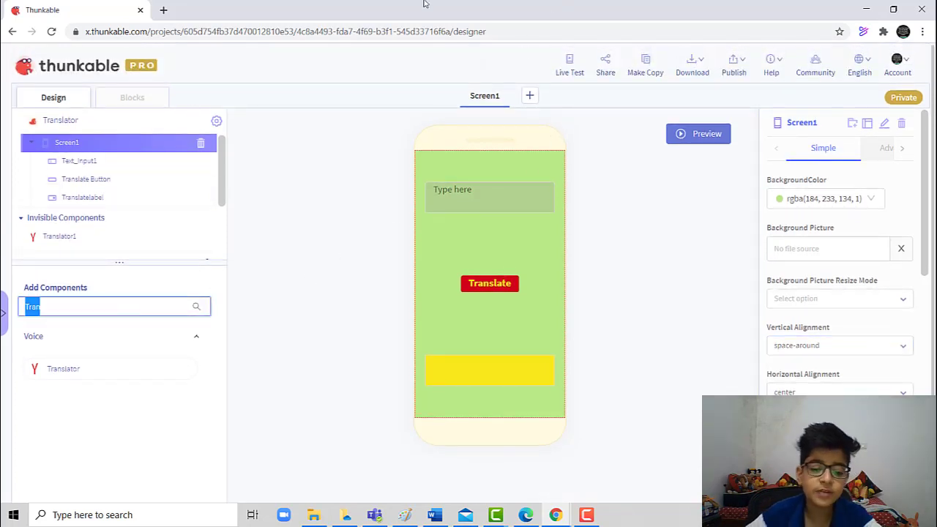
pyautogui.write('label')
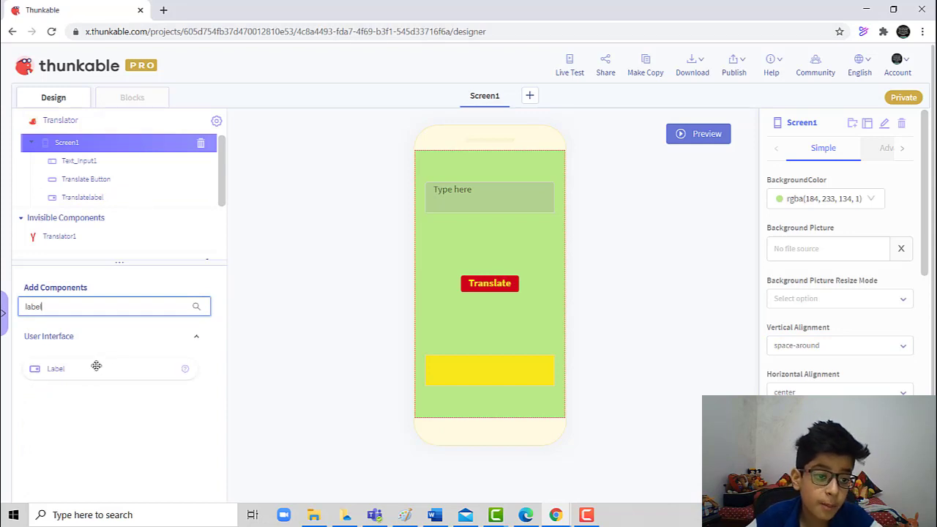
pyautogui.moveTo(96, 366); pyautogui.dragTo(117, 158)
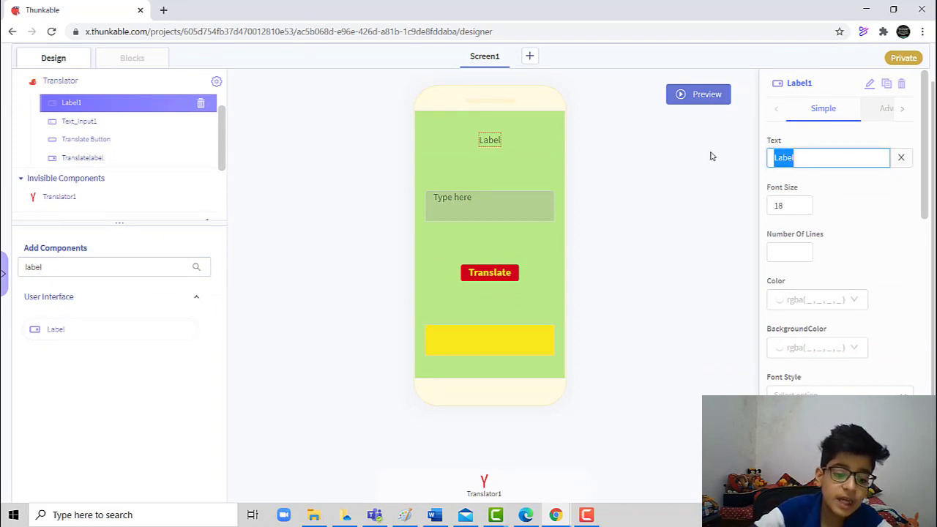
# - Set the text of the new label above the text input to "Translator App"
pyautogui.write('Trans')
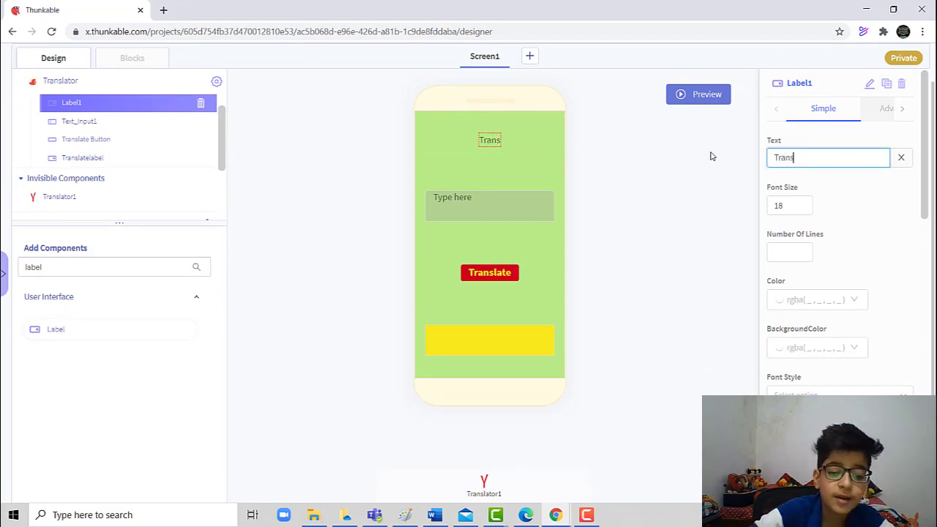
pyautogui.write('la')
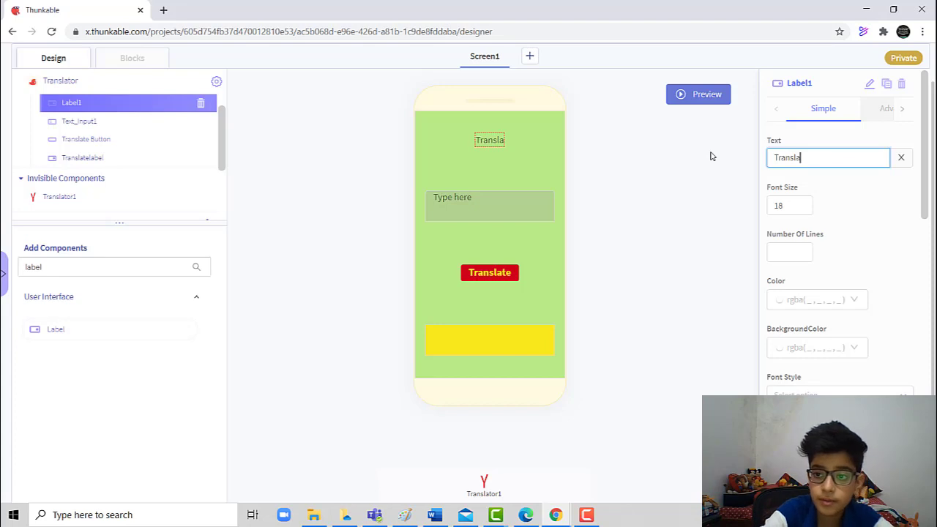
pyautogui.write('tor')
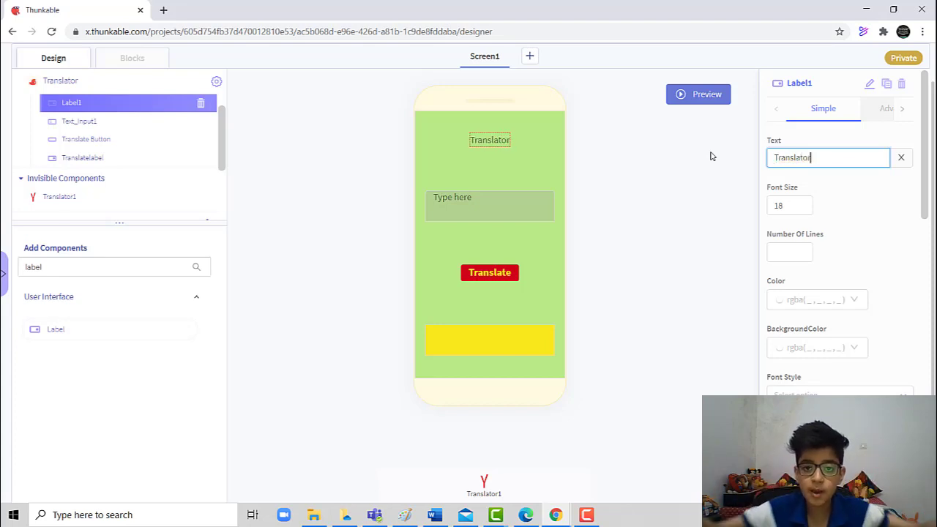
pyautogui.write(' App')
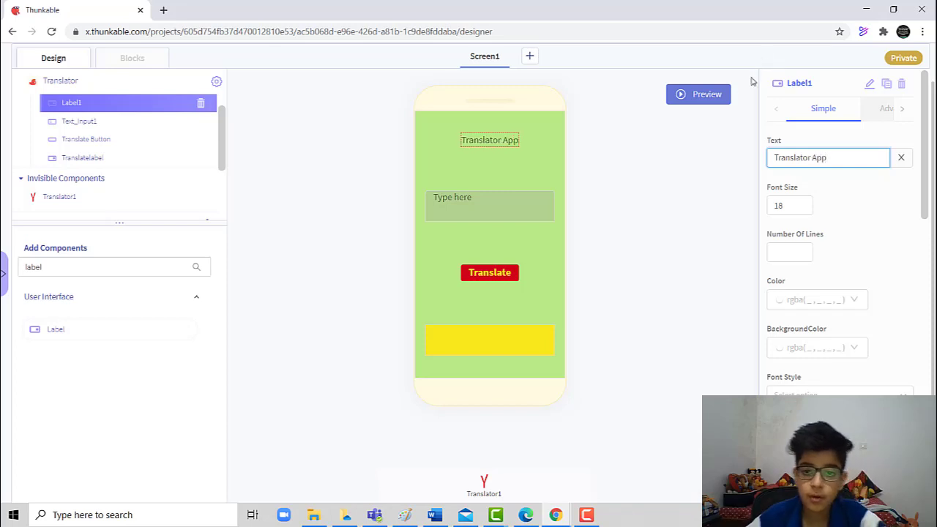
pyautogui.click(667, 173)
# - Set the font size of the "Translator App" label to 30
pyautogui.doubleClick(794, 208)
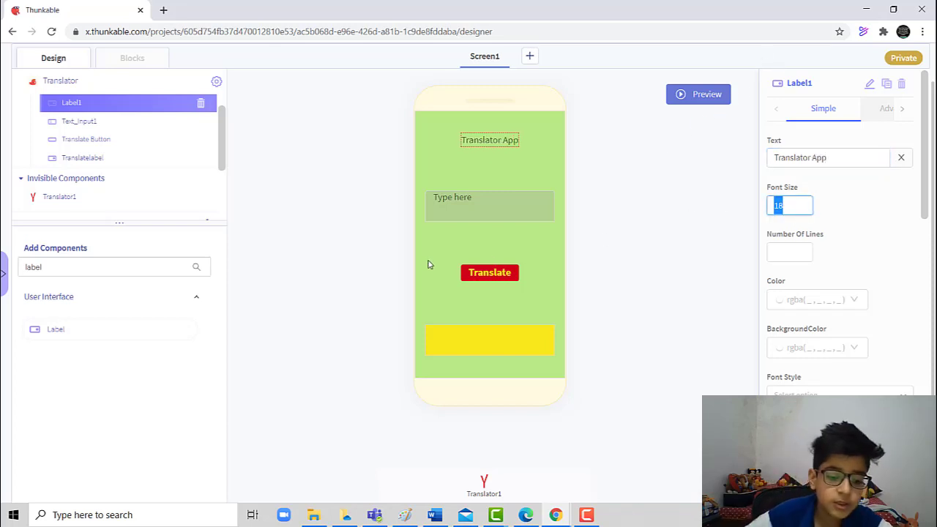
pyautogui.write('20')
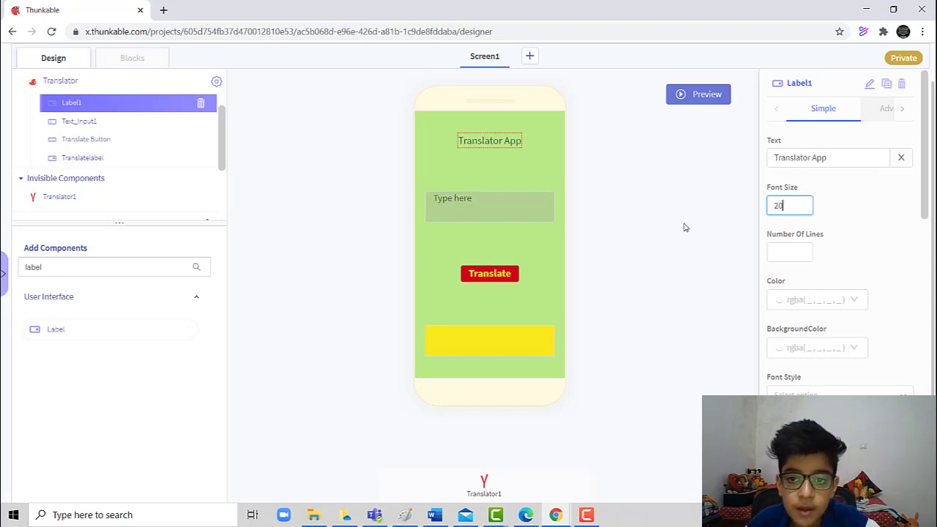
pyautogui.hotkey('ctrl', 'a')
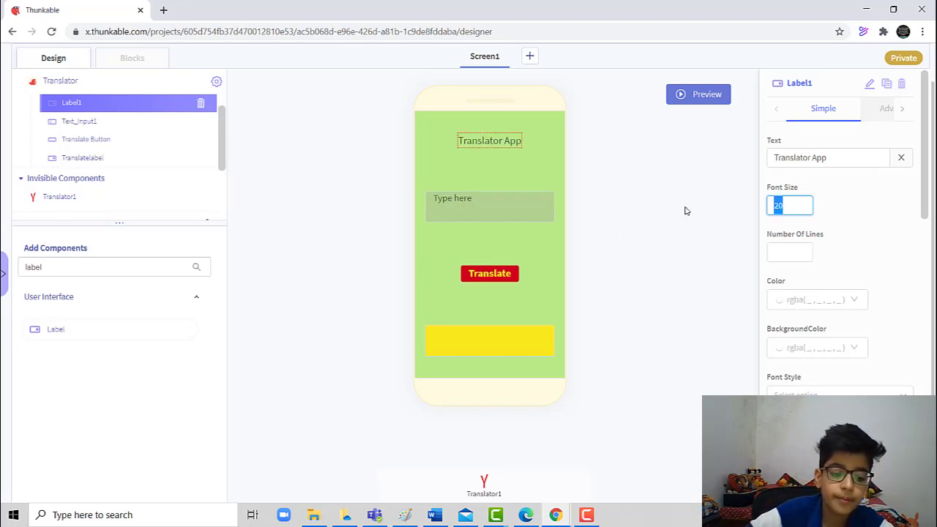
pyautogui.write('30')
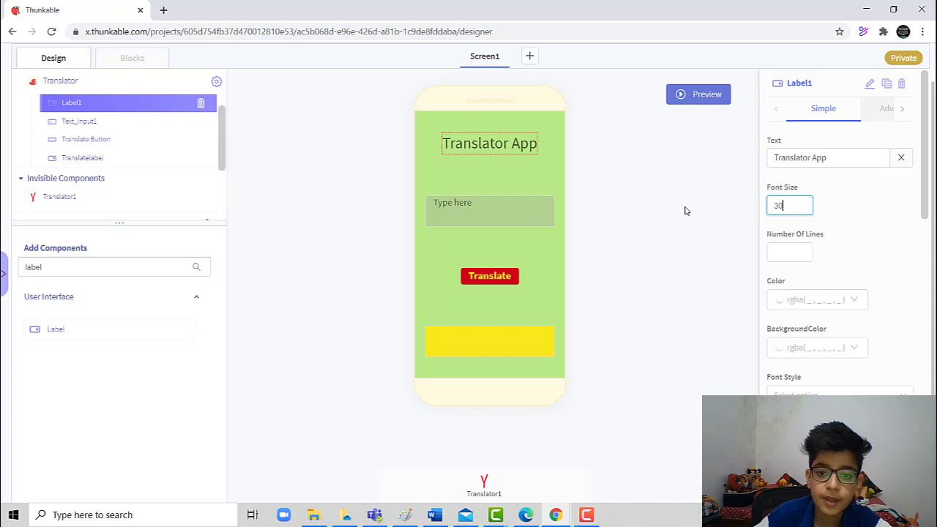
pyautogui.click(664, 231)
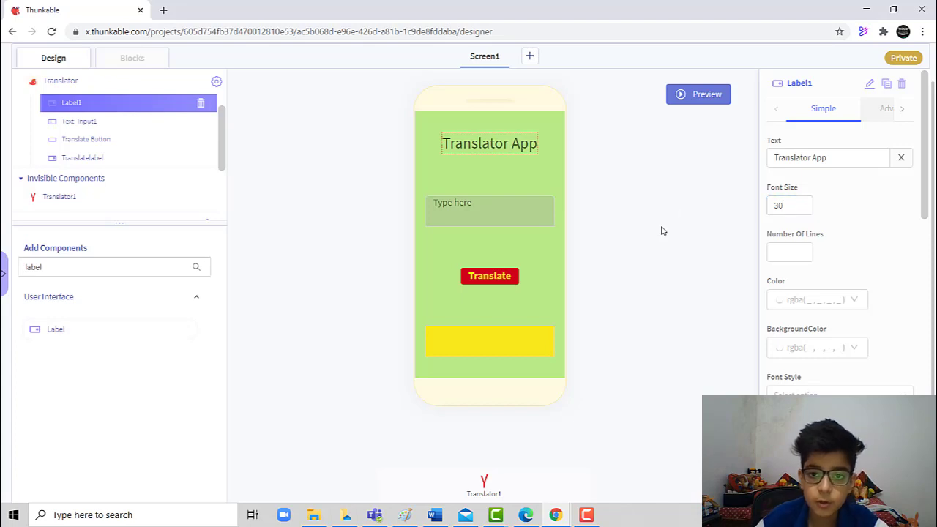
# - Give the "Translator App" label turquoise text, rgba(80, 227, 194, 1), and a purple background, rgba(144, 19, 254, 1)
pyautogui.click(803, 301)
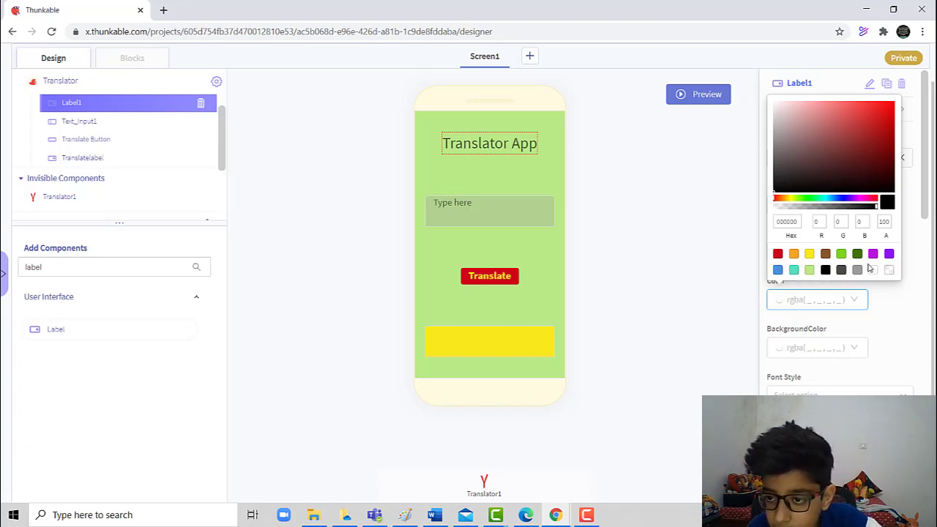
pyautogui.click(792, 271)
pyautogui.click(707, 267)
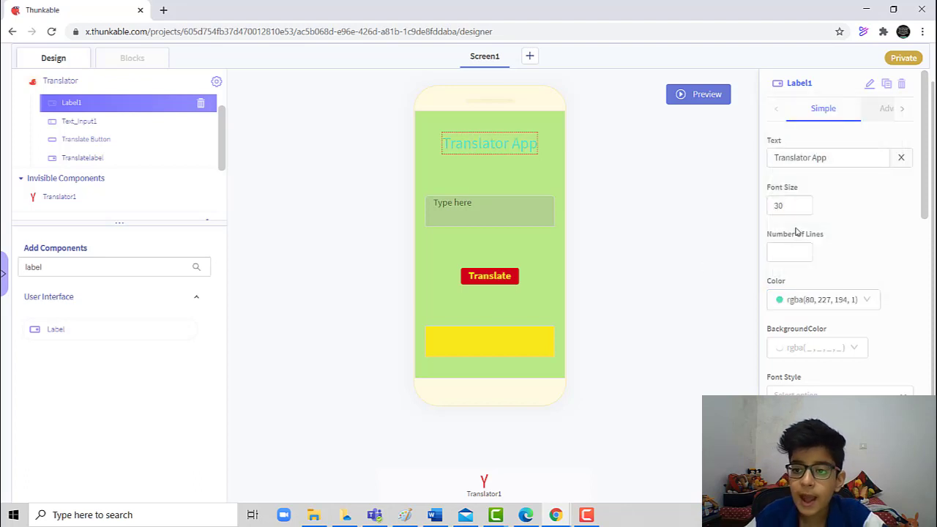
pyautogui.click(786, 344)
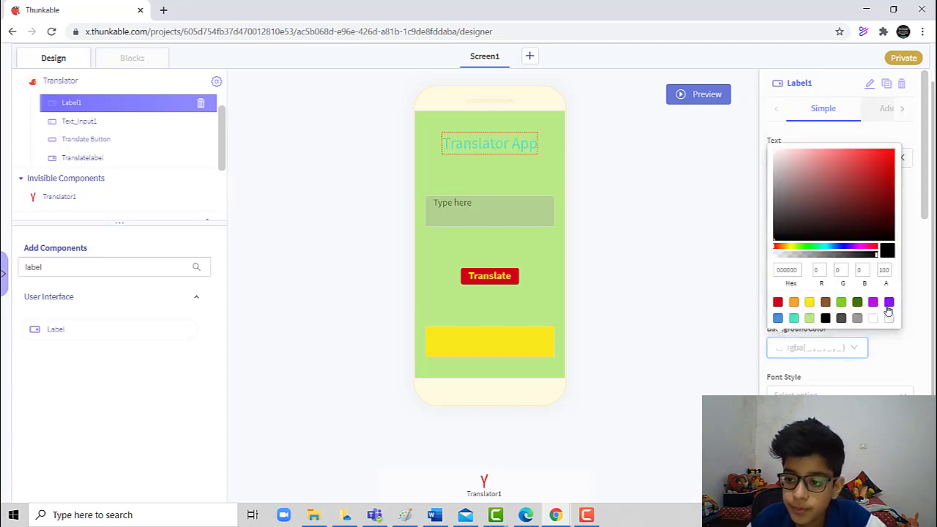
pyautogui.click(889, 302)
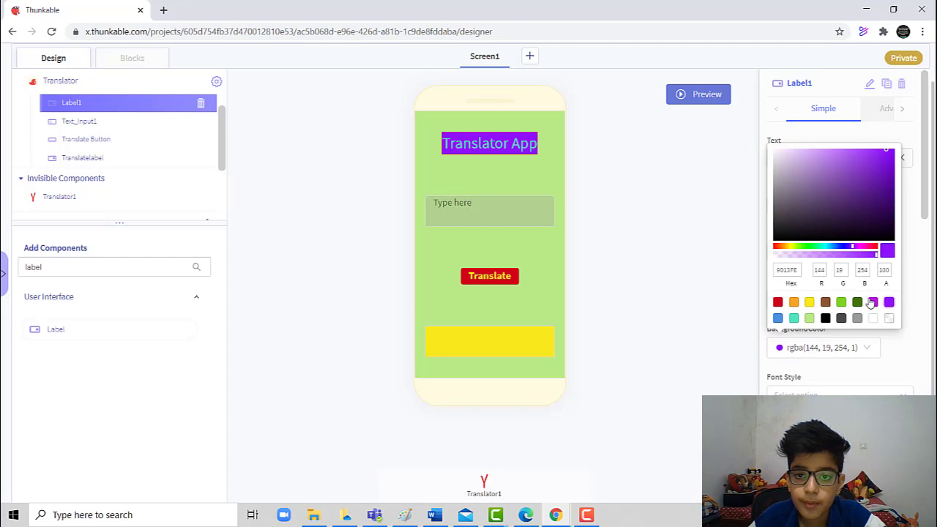
pyautogui.click(708, 251)
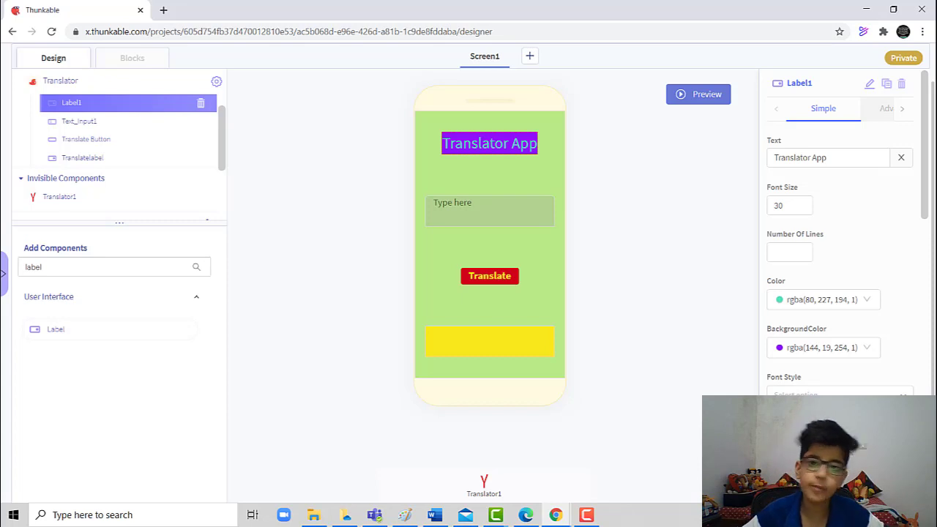
# - Open the project's blocks and place a "when Translate Button Click" event block in the workspace
pyautogui.click(132, 63)
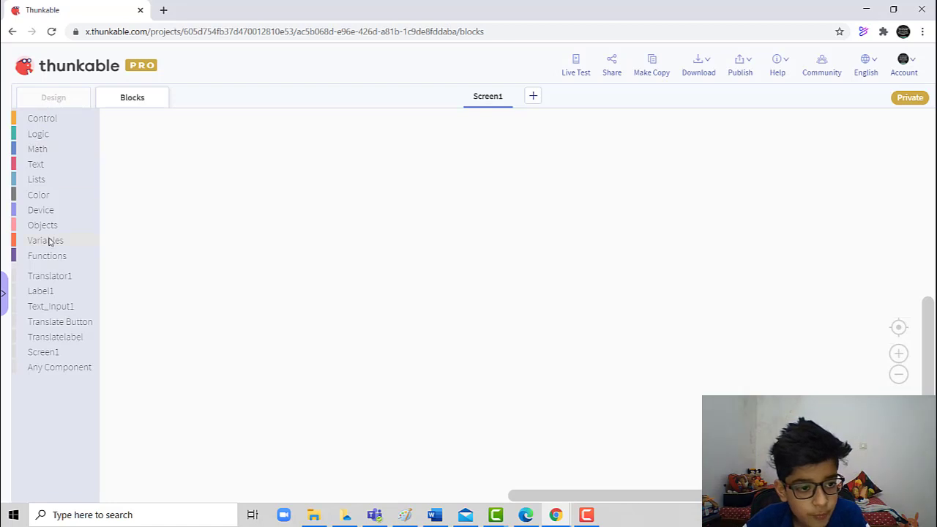
pyautogui.click(63, 120)
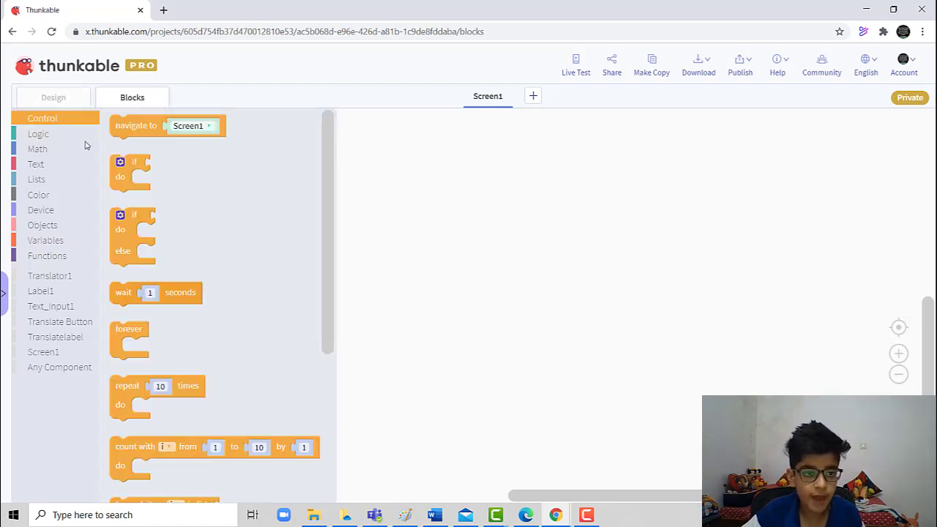
pyautogui.click(79, 326)
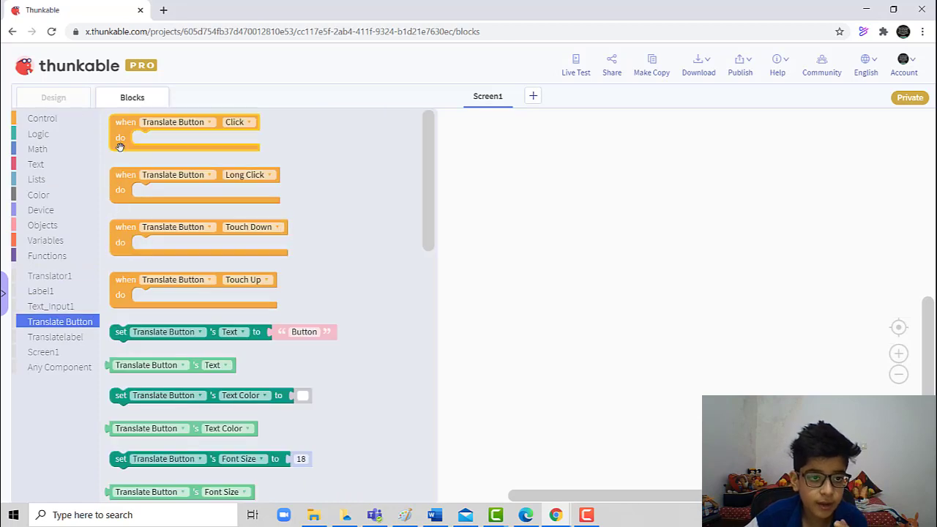
pyautogui.moveTo(157, 135); pyautogui.dragTo(249, 183)
# - Place a "call Translator1's Translate" block inside the Translate Button's Click event
pyautogui.click(74, 98)
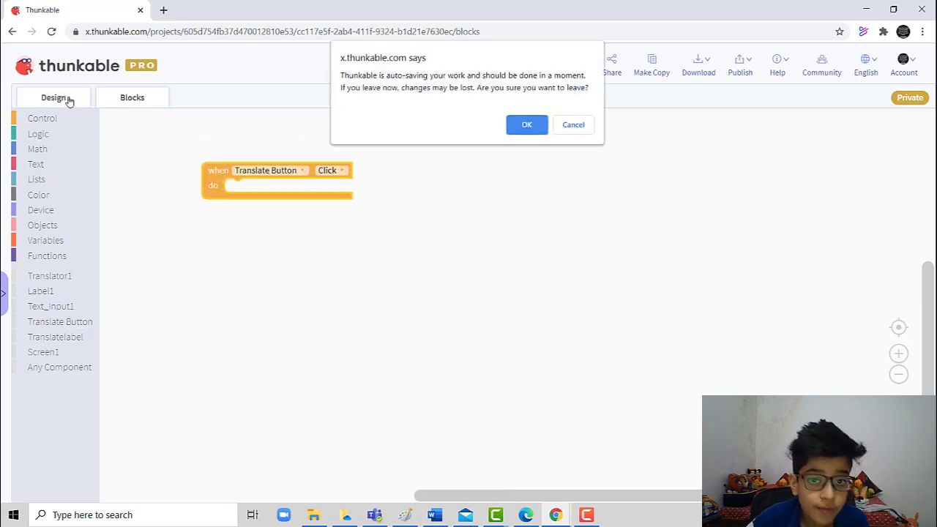
pyautogui.click(522, 125)
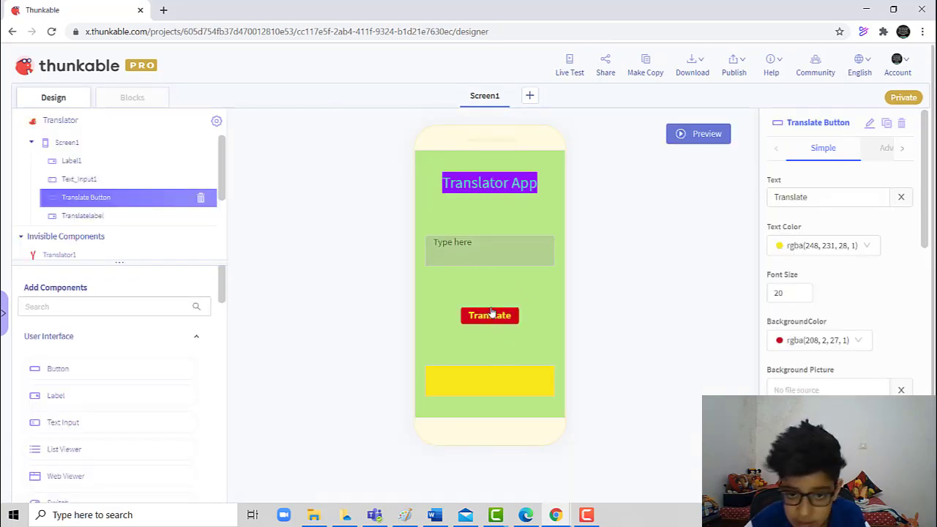
pyautogui.click(150, 103)
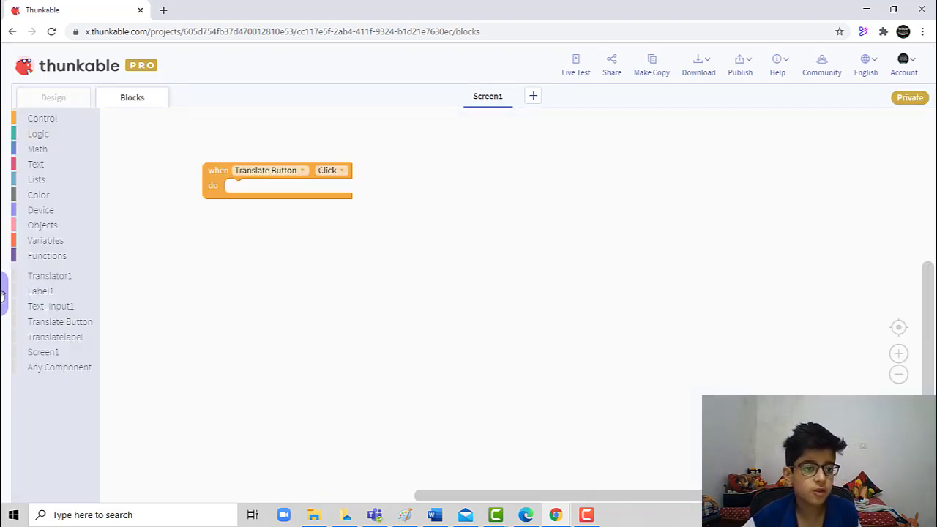
pyautogui.click(54, 281)
pyautogui.moveTo(117, 122); pyautogui.dragTo(233, 190)
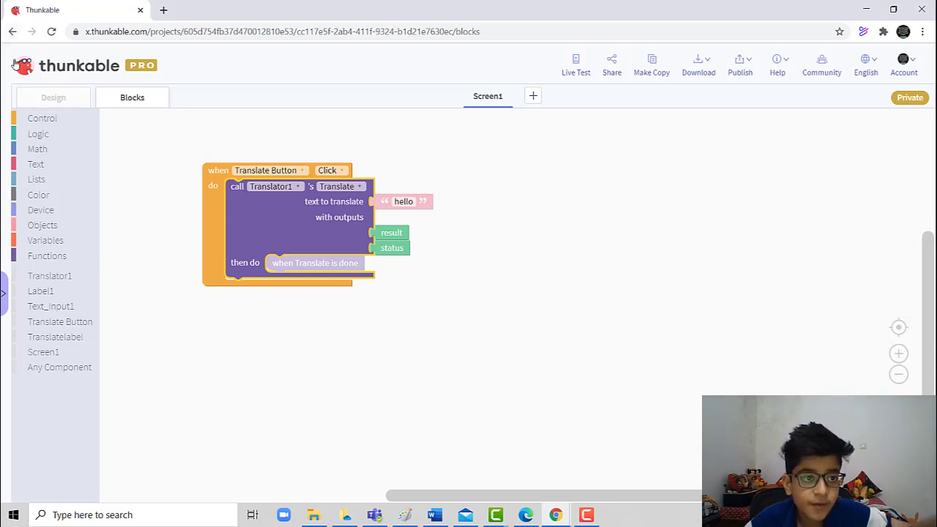
# - Check the text input in the design, and use Text_Input1's Text as the Translate call's text to translate
pyautogui.click(32, 97)
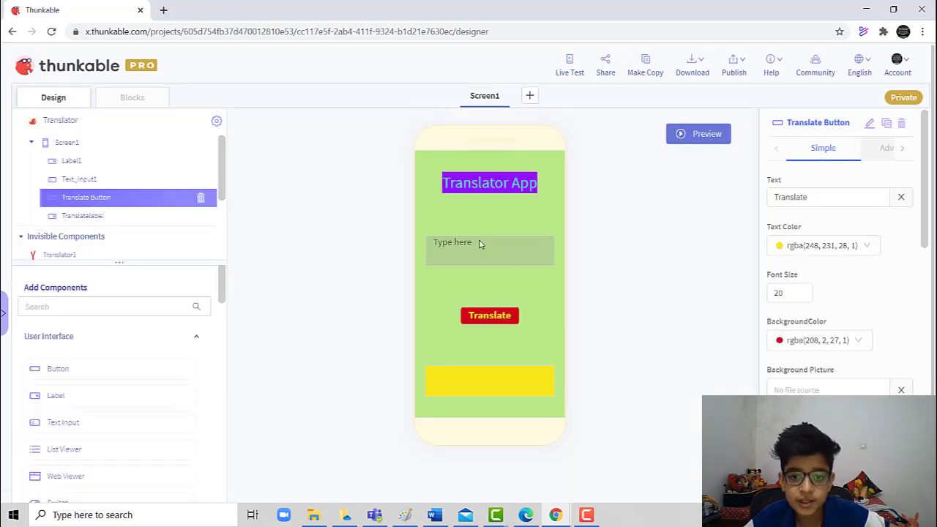
pyautogui.click(440, 259)
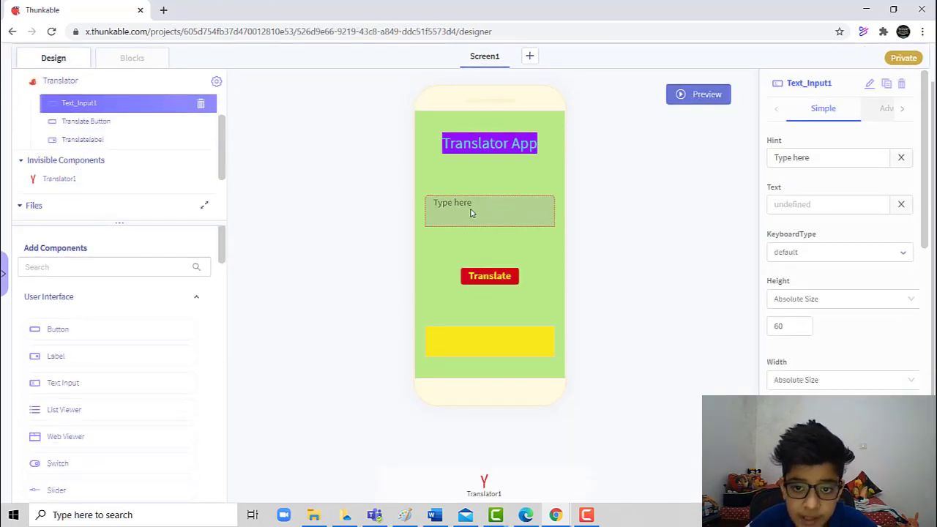
pyautogui.click(131, 59)
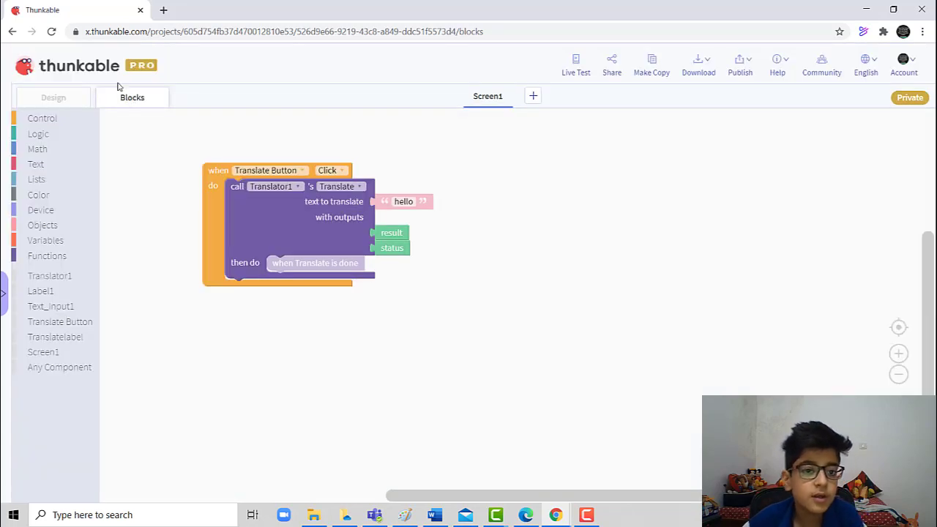
pyautogui.click(57, 308)
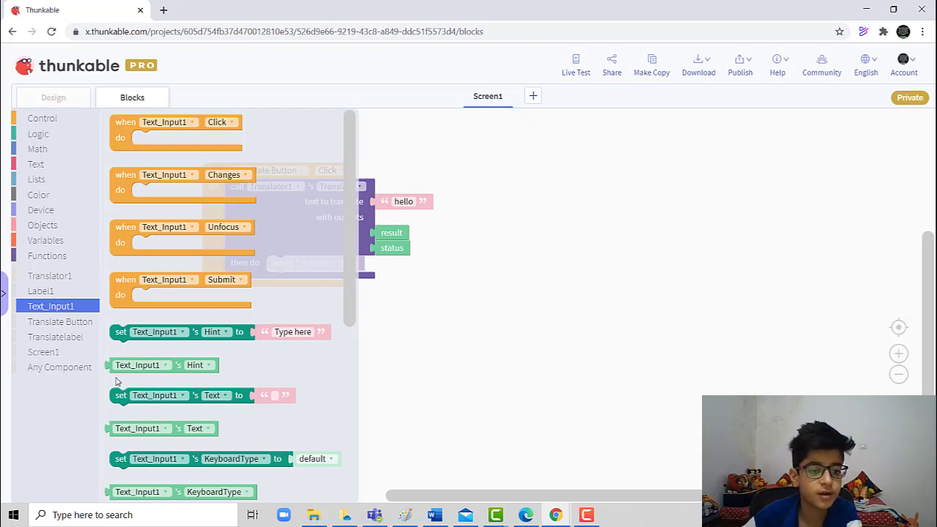
pyautogui.moveTo(117, 429); pyautogui.dragTo(379, 204)
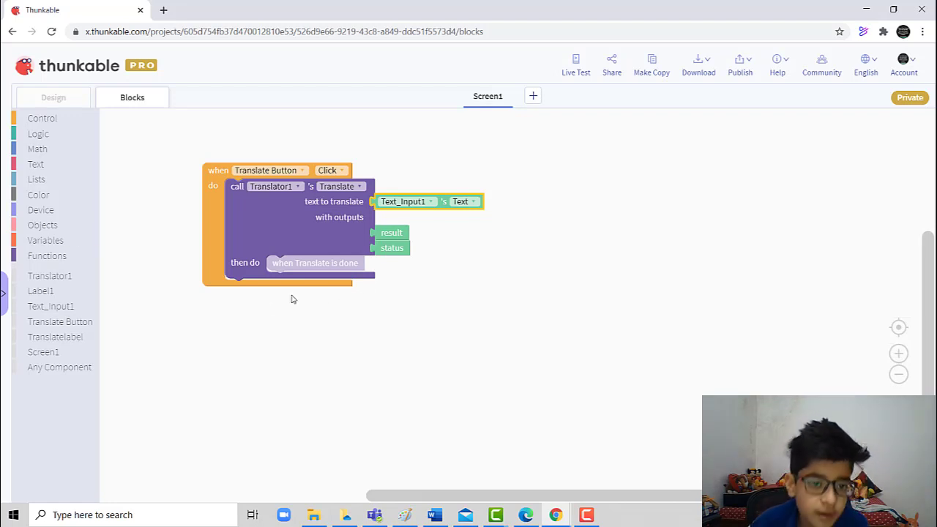
# - Try to add a block that sets Label1's Text
pyautogui.click(44, 291)
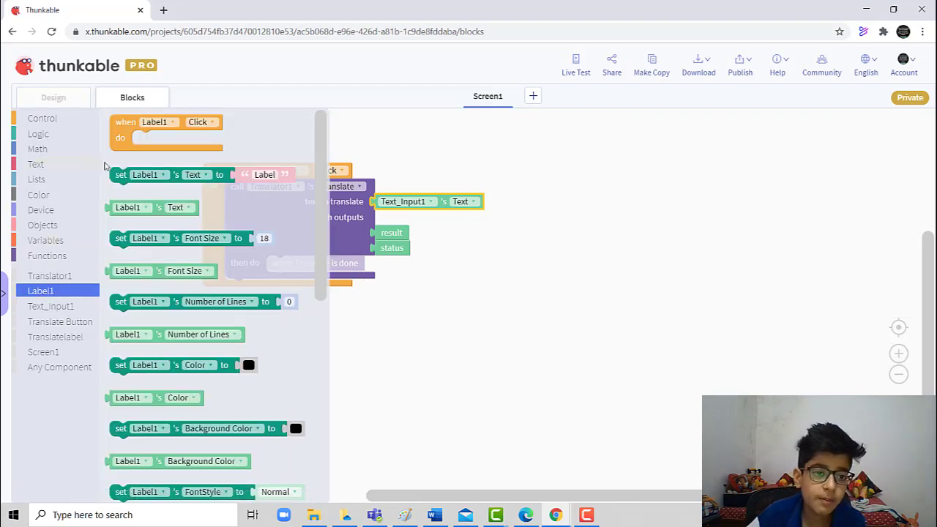
pyautogui.moveTo(151, 176); pyautogui.dragTo(113, 278)
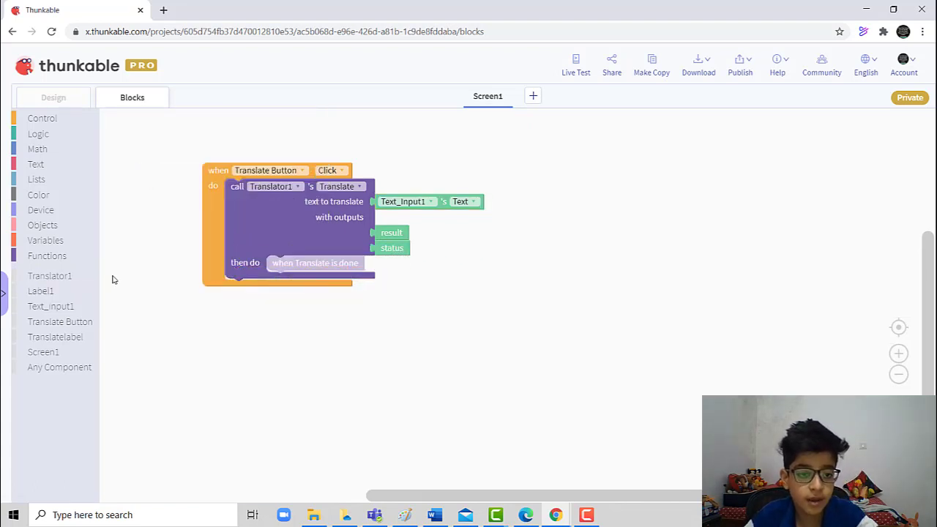
# - Add a block setting Translatelabel's Text to the Translate call's result, inside the call's "then do" section
pyautogui.click(47, 338)
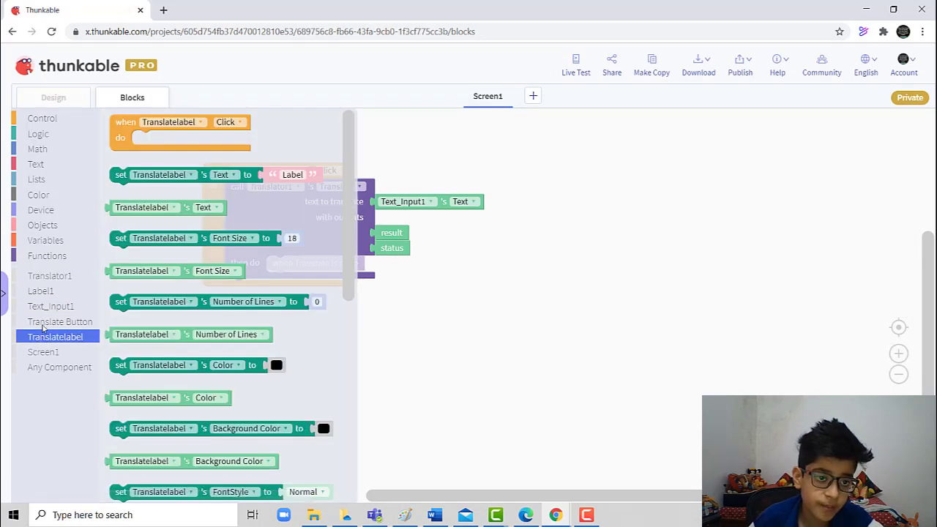
pyautogui.moveTo(116, 176); pyautogui.dragTo(269, 271)
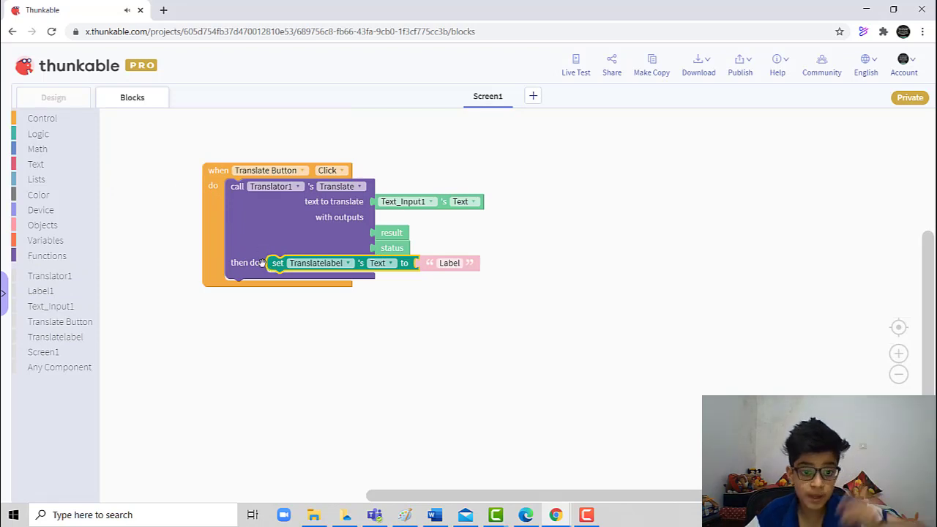
pyautogui.click(62, 99)
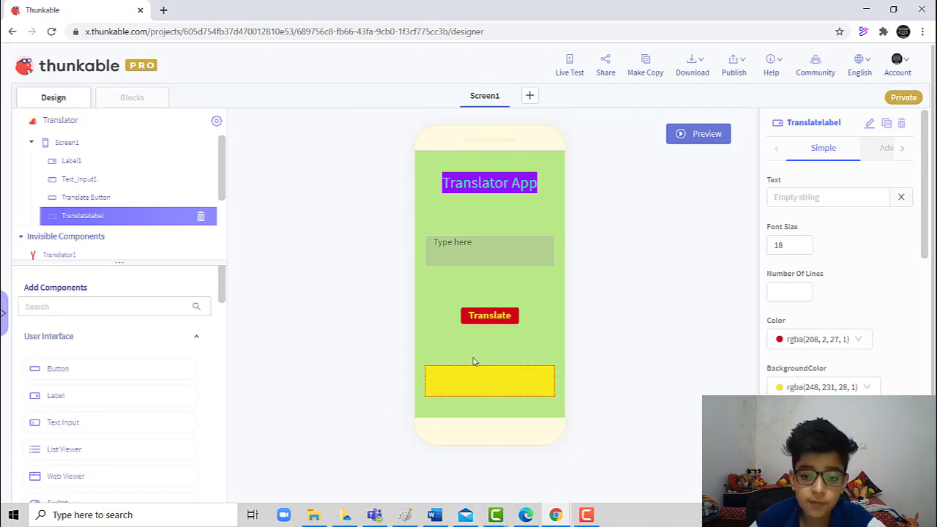
pyautogui.click(132, 95)
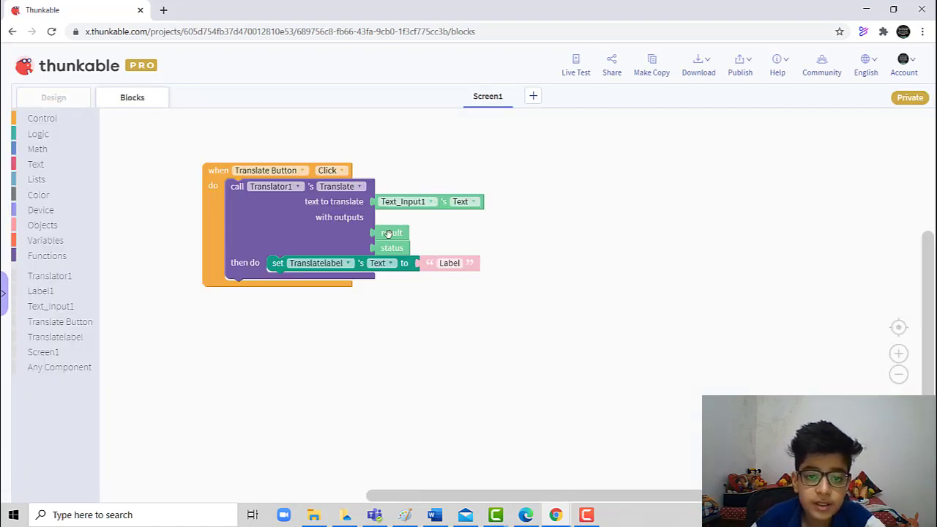
pyautogui.moveTo(387, 236); pyautogui.dragTo(438, 265)
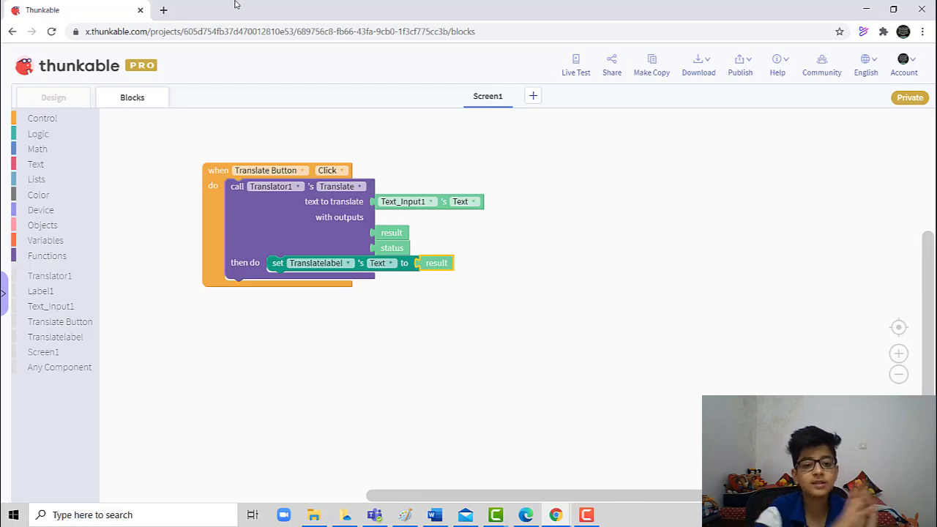
# - Preview the app from the design and test it by translating "Hi"
pyautogui.click(44, 99)
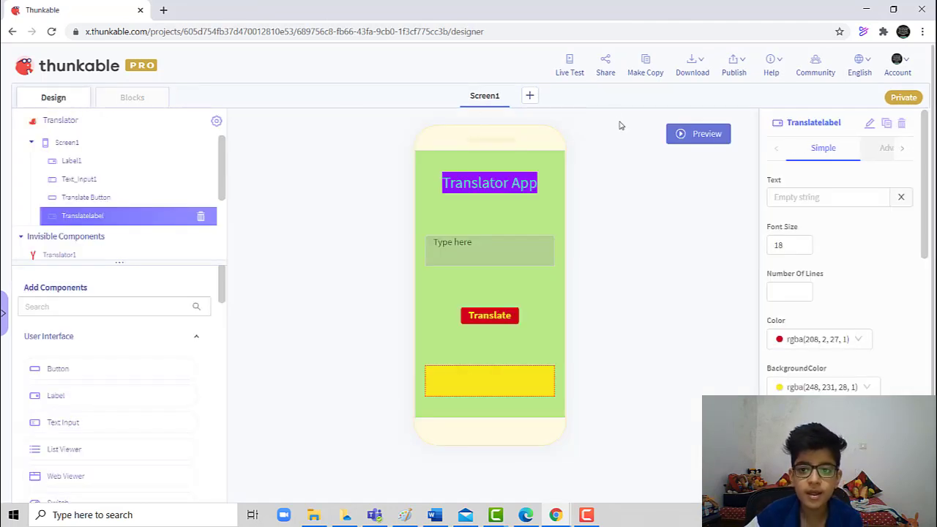
pyautogui.click(707, 135)
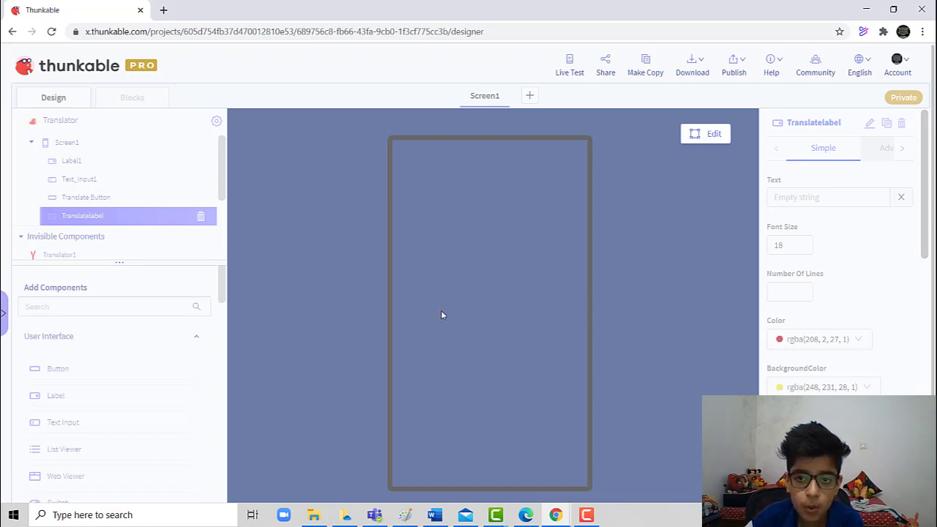
pyautogui.click(587, 516)
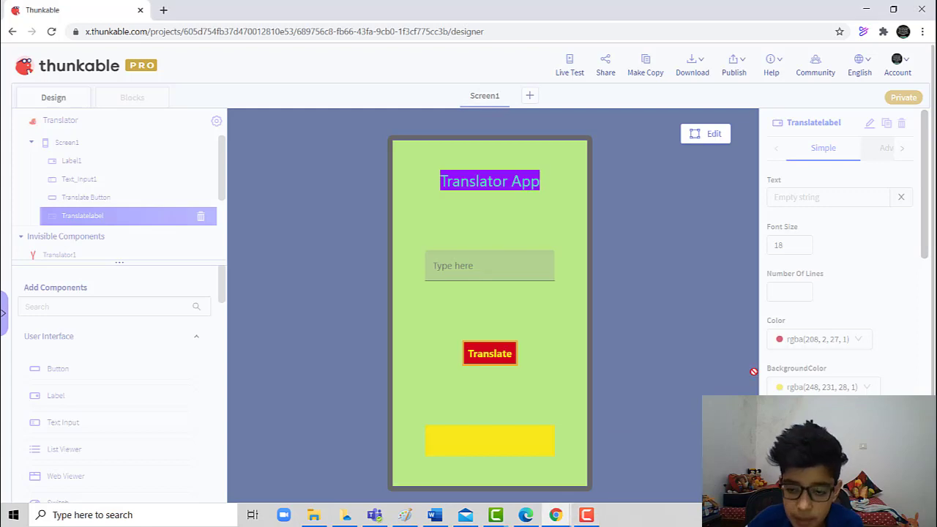
pyautogui.click(465, 260)
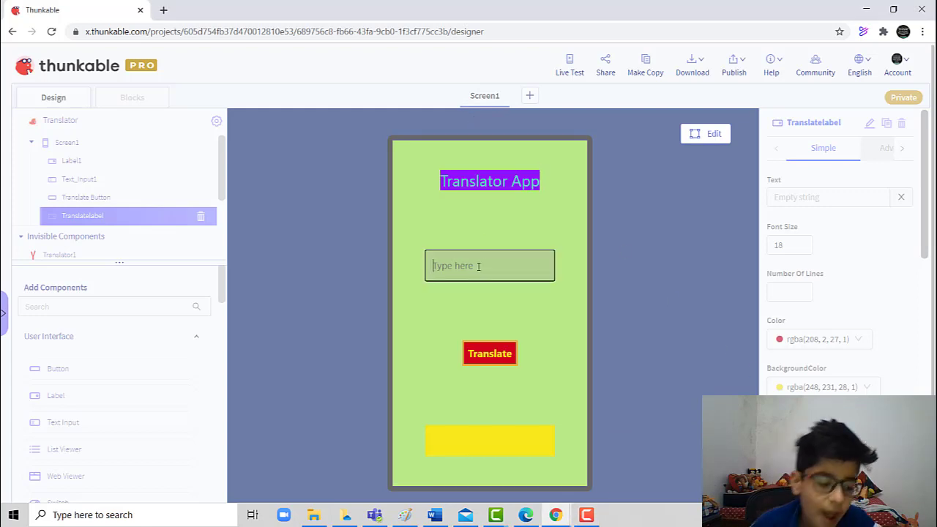
pyautogui.write('Hi')
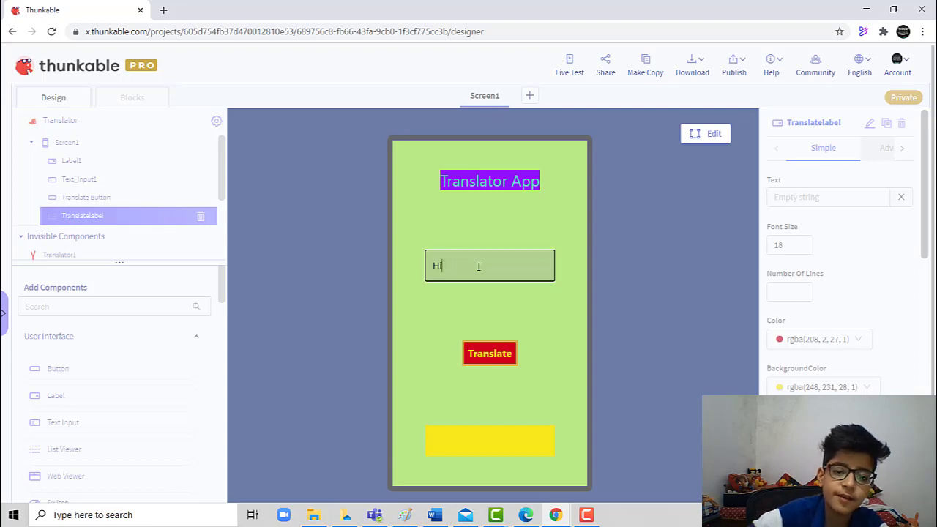
pyautogui.click(480, 358)
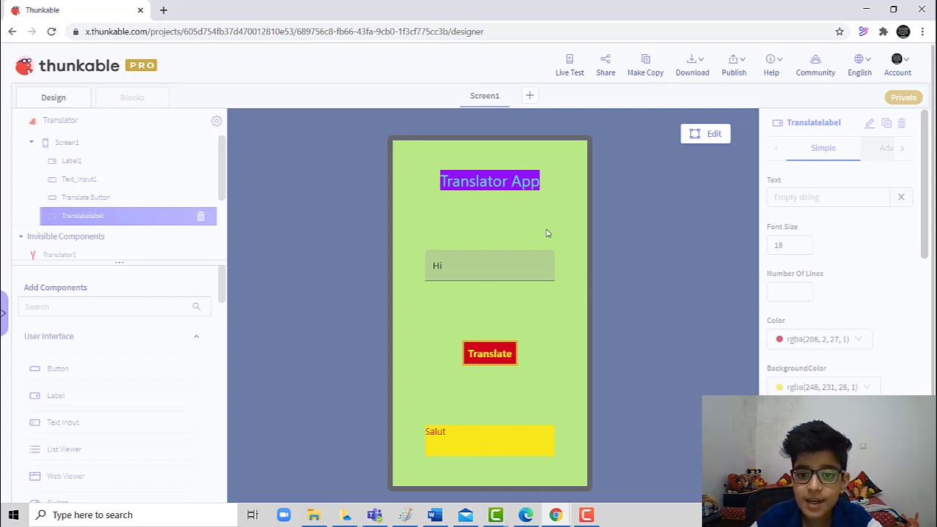
# - Replace the text in the previewed app's input with "How are you" and translate it
pyautogui.click(463, 263)
pyautogui.moveTo(462, 264); pyautogui.dragTo(215, 163)
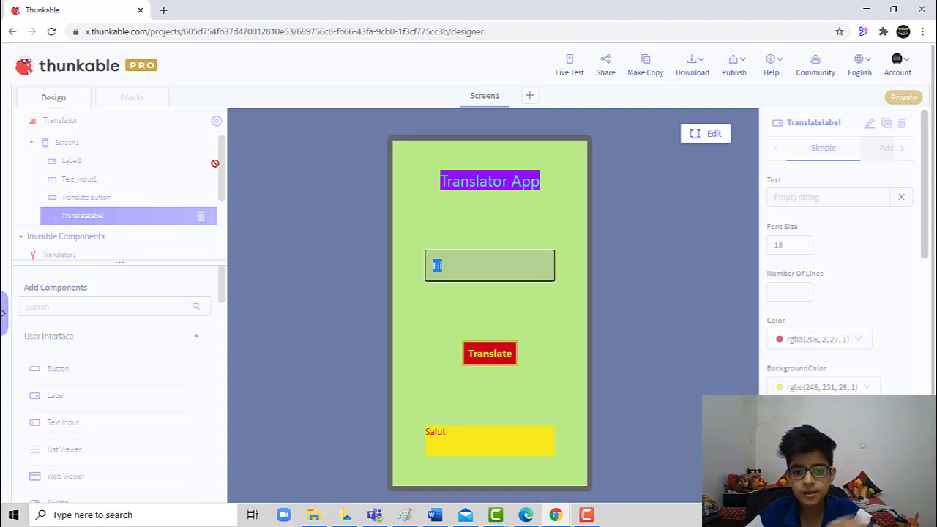
pyautogui.write('How ar')
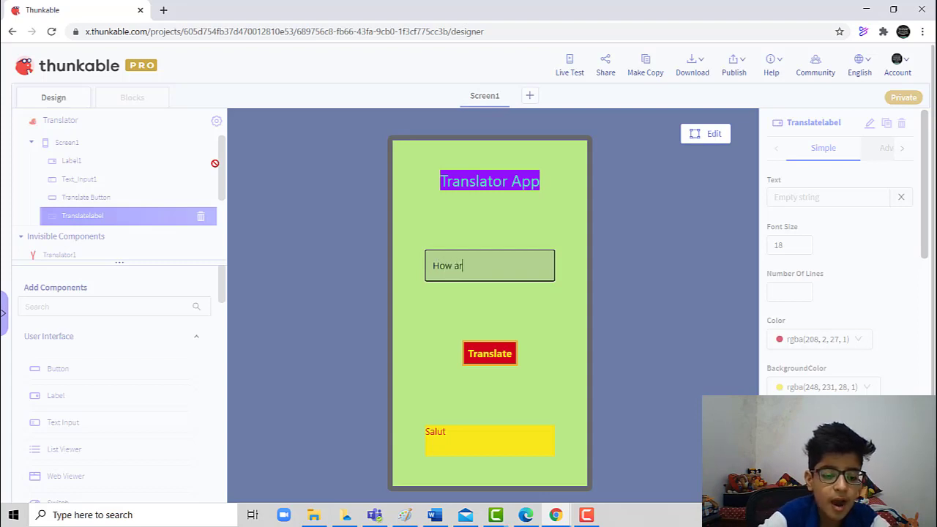
pyautogui.write('e you')
pyautogui.press('Return')
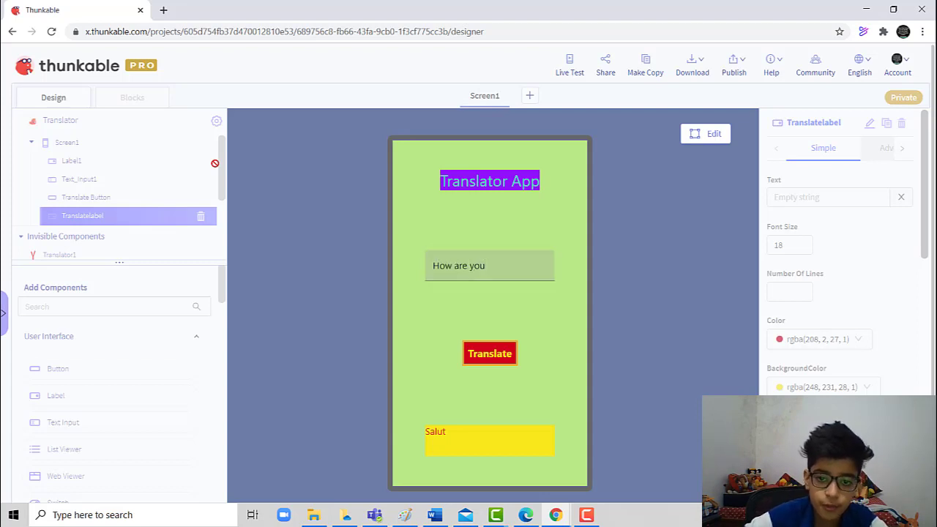
pyautogui.click(503, 356)
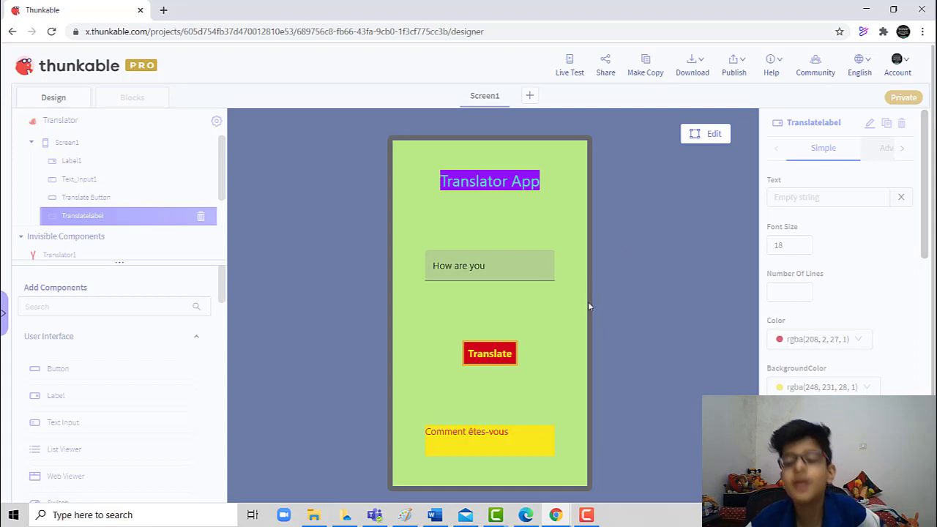
pyautogui.click(587, 515)
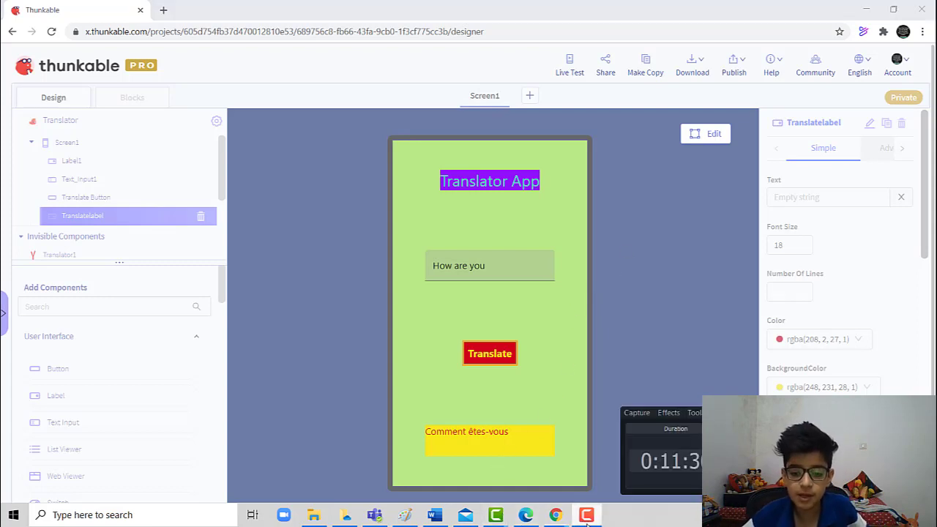